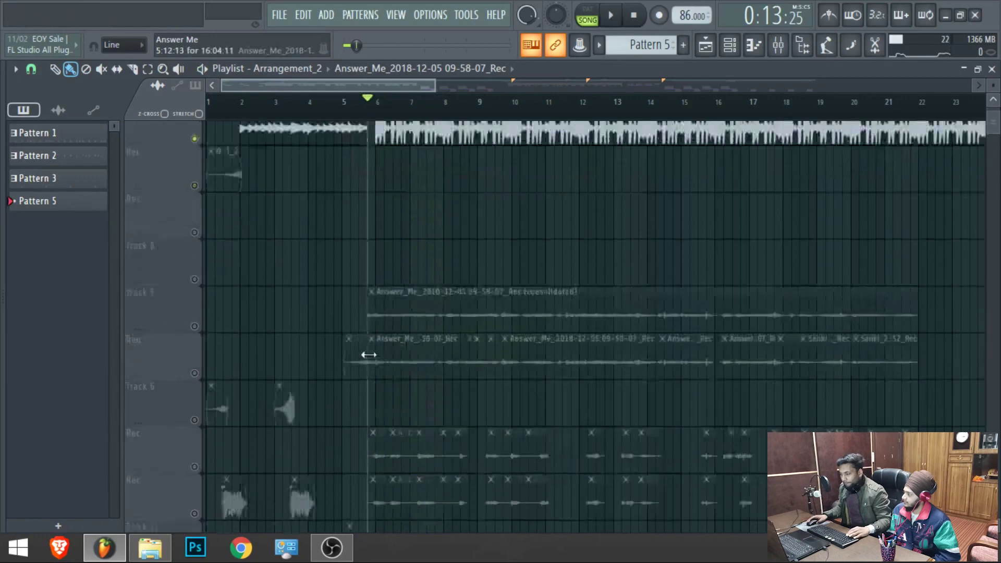
Solo the Rec track holding the main Answer_Me vocal takes and look over its clips along the arrangement.
right_click(196, 254)
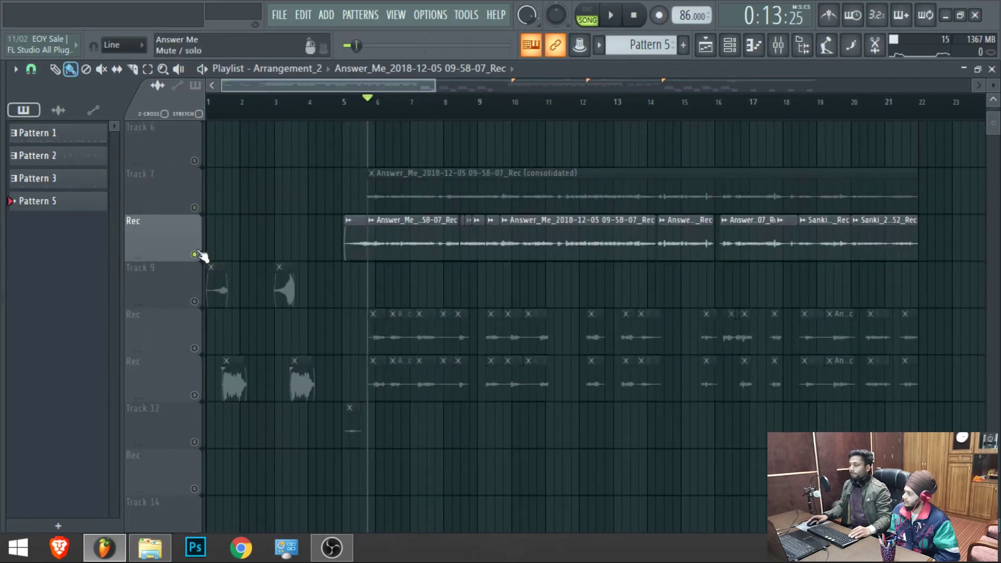
scroll(315, 307, "down", 3)
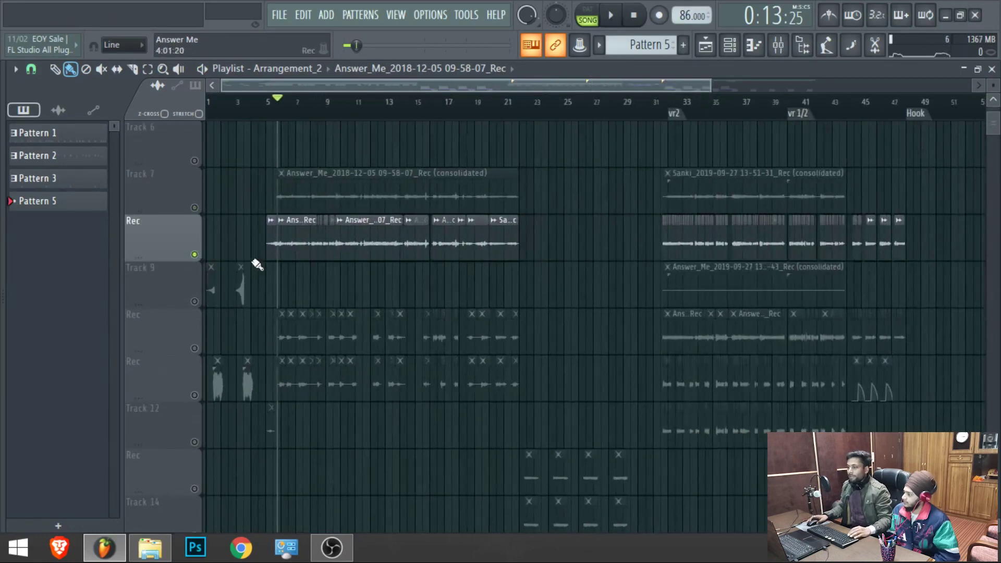
scroll(215, 234, "up", 4)
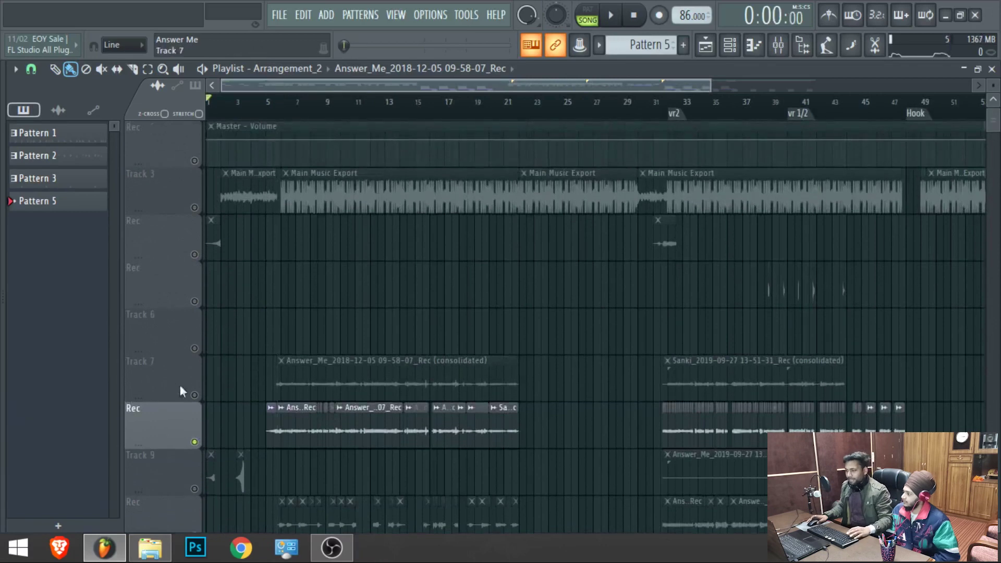
scroll(164, 382, "up", 5)
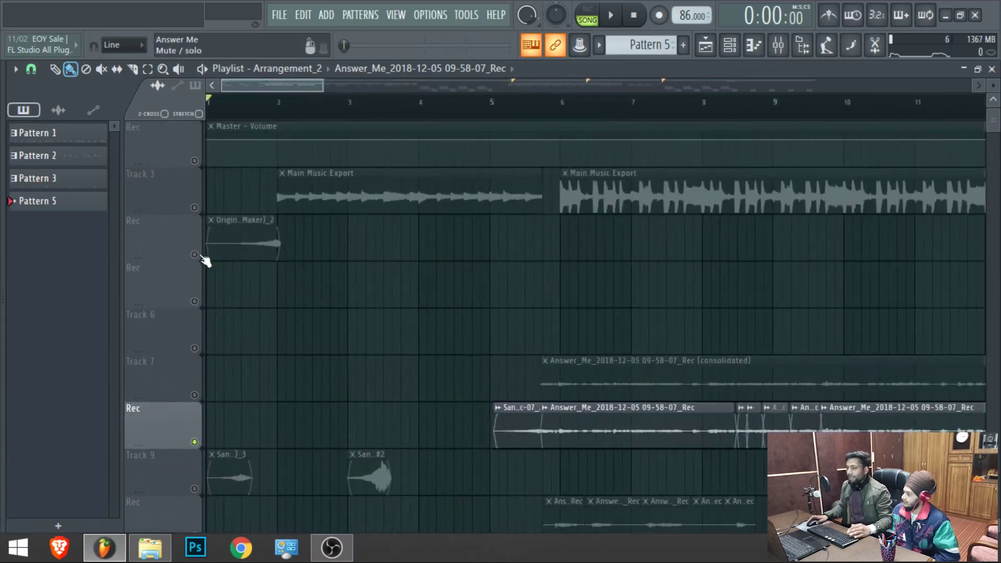
Isolate the Rec track with the Origins effect clip at bar 1 and play it from the song start.
left_click(220, 239)
key("space")
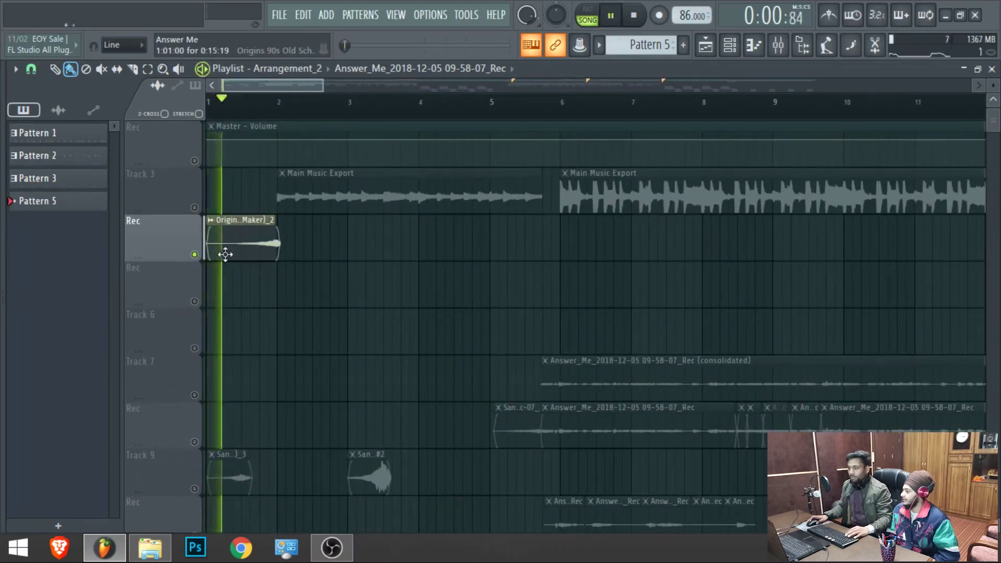
scroll(245, 304, "up", 1, "alt")
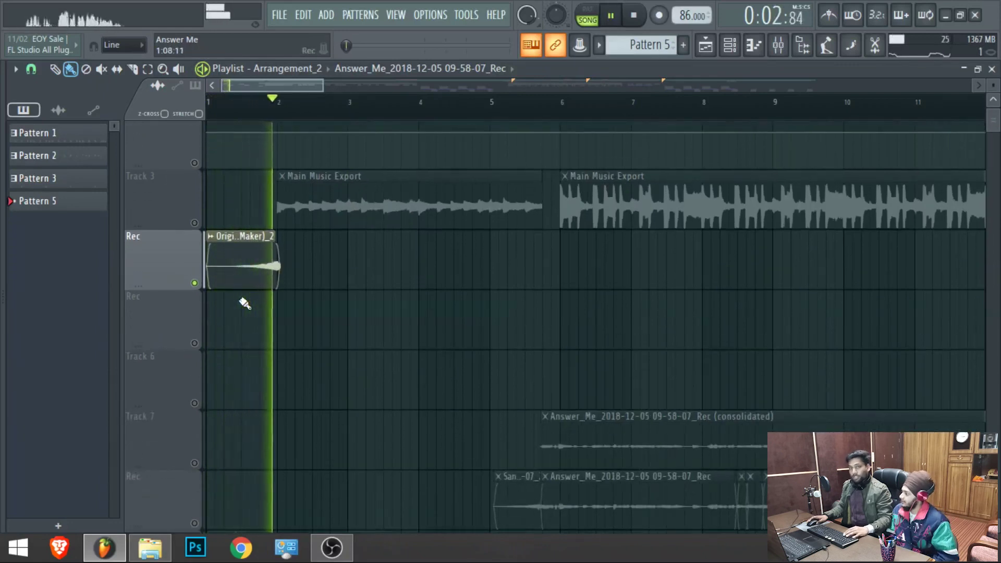
key("space")
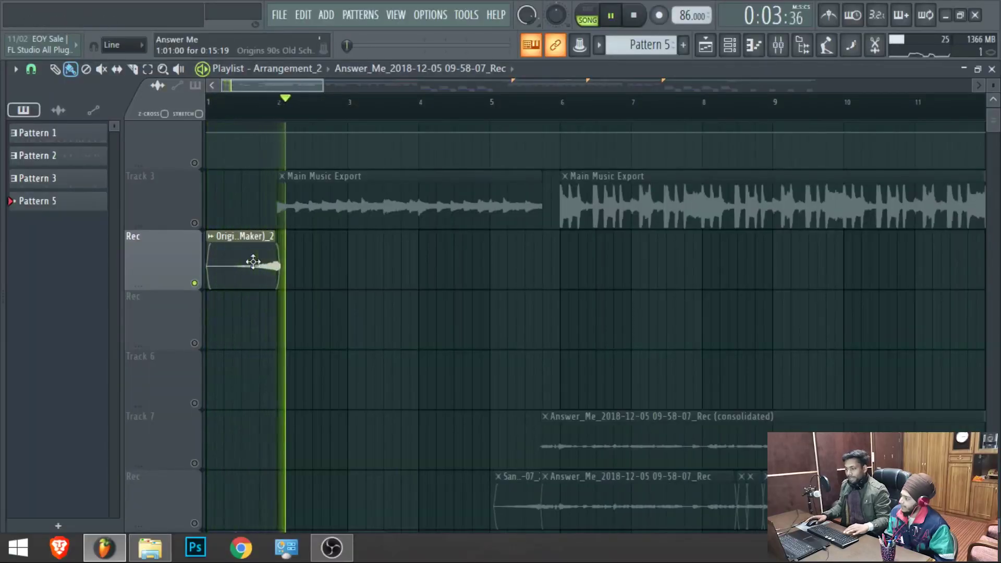
key("space")
Isolate Track 9 and the Rec track with Sanki clips #12 and #11, and play the intro sounds together.
scroll(256, 271, "down", 5)
scroll(245, 268, "down", 1)
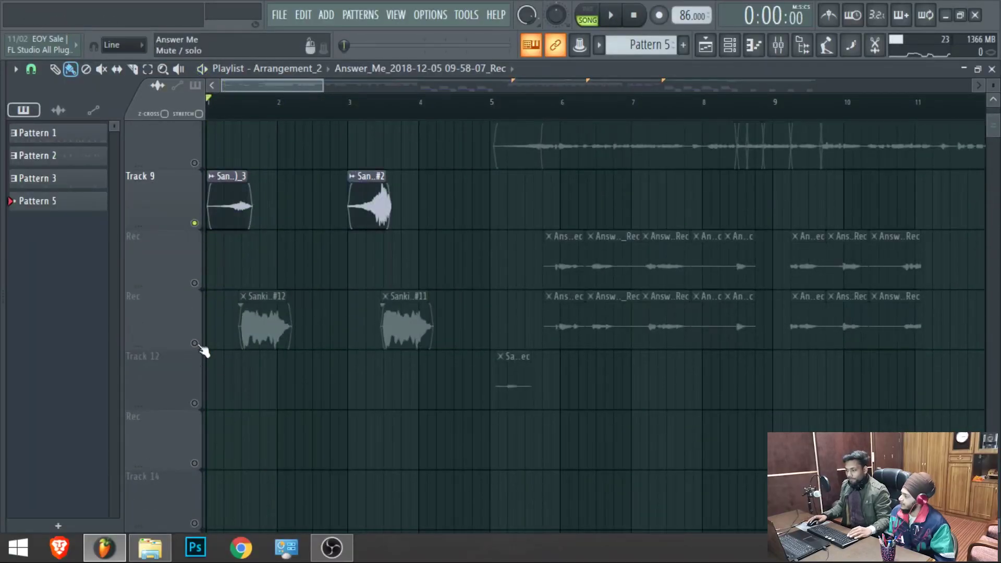
left_click(195, 343)
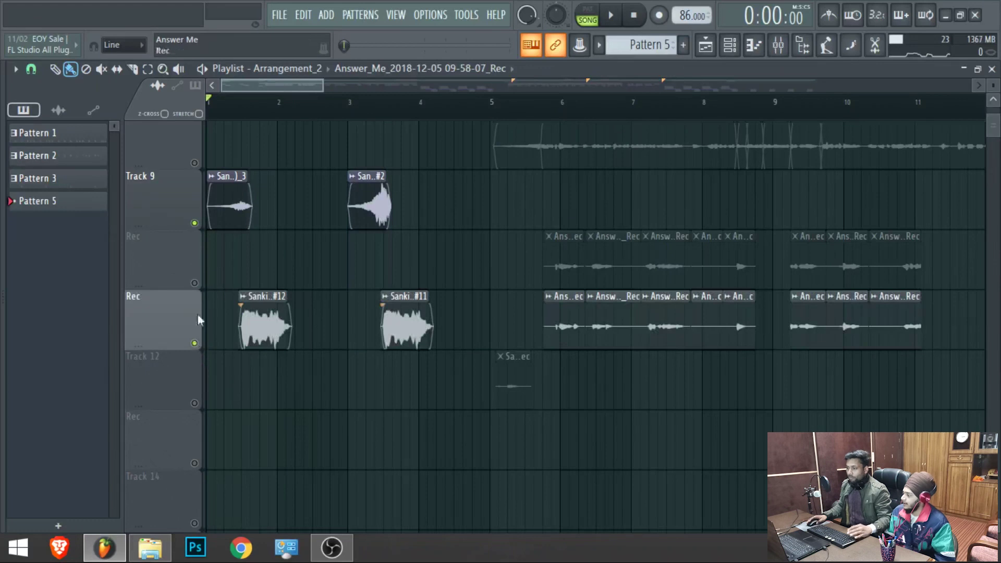
scroll(214, 192, "up", 2)
left_click(215, 191, "ctrl")
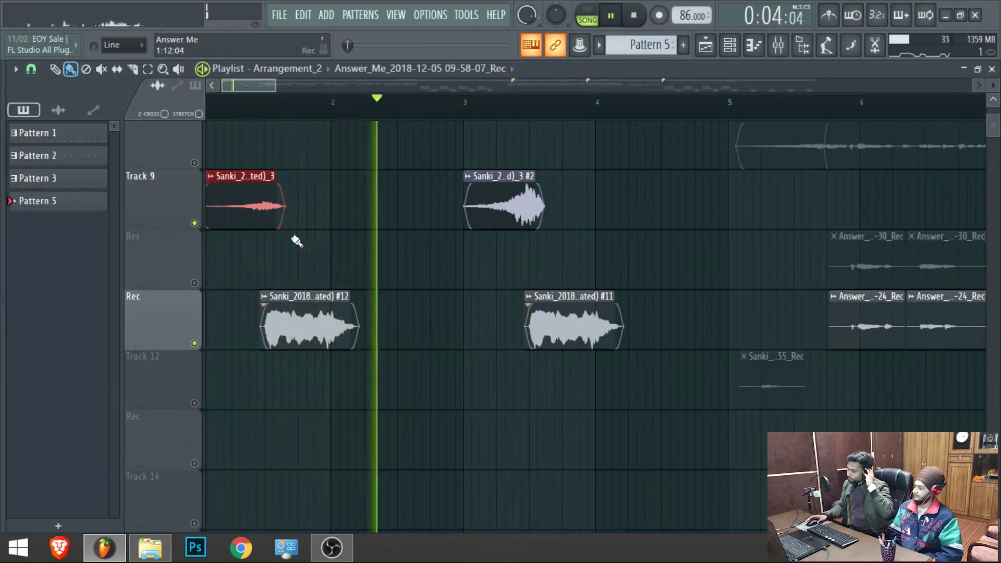
key("space")
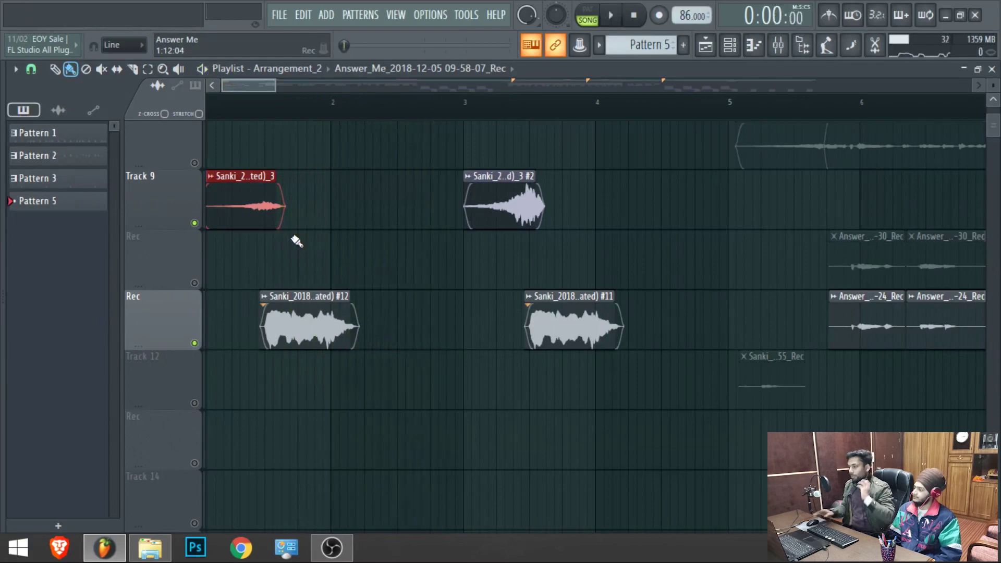
Solo the Rec track directly above Track 9, which carries the main verse vocal takes.
scroll(294, 243, "down", 5)
scroll(306, 264, "up", 4)
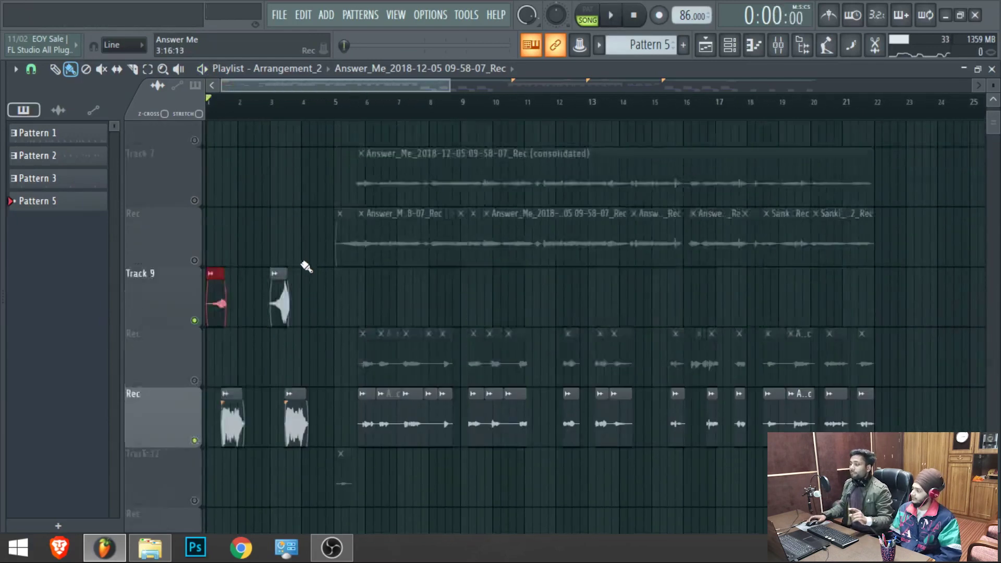
scroll(313, 317, "up", 5)
scroll(339, 346, "down", 4)
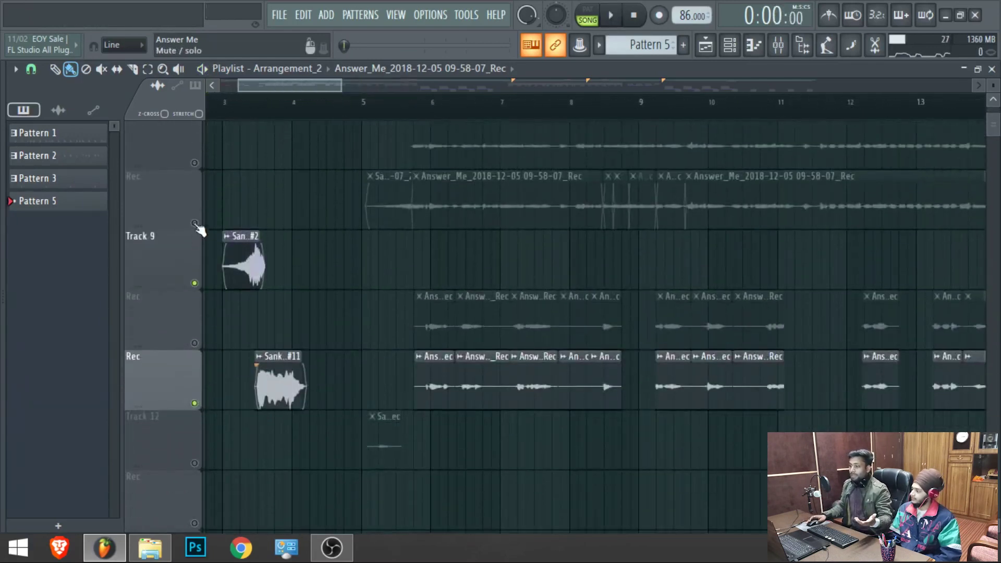
right_click(194, 223)
scroll(382, 261, "up", 6)
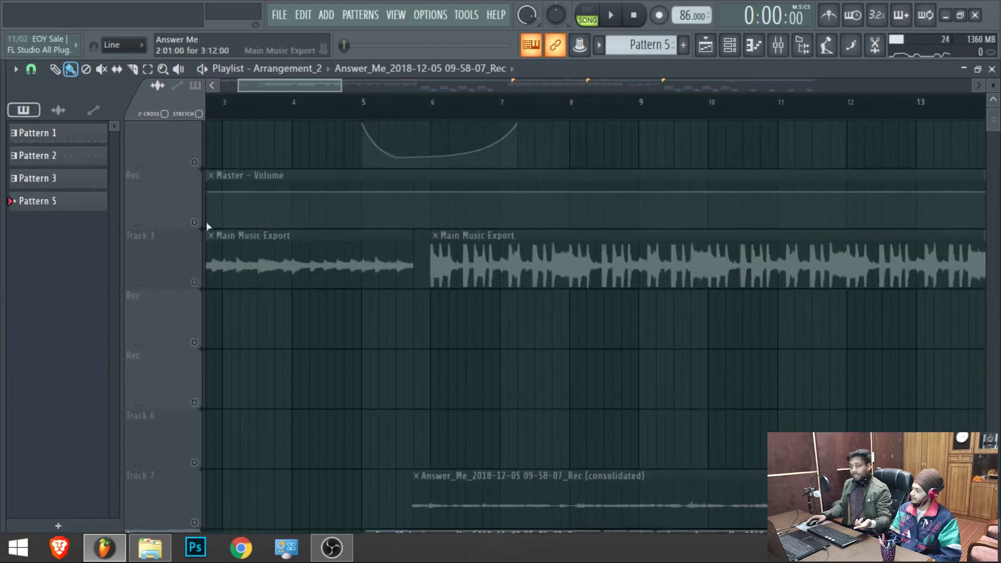
right_click(194, 283)
scroll(405, 313, "down", 2)
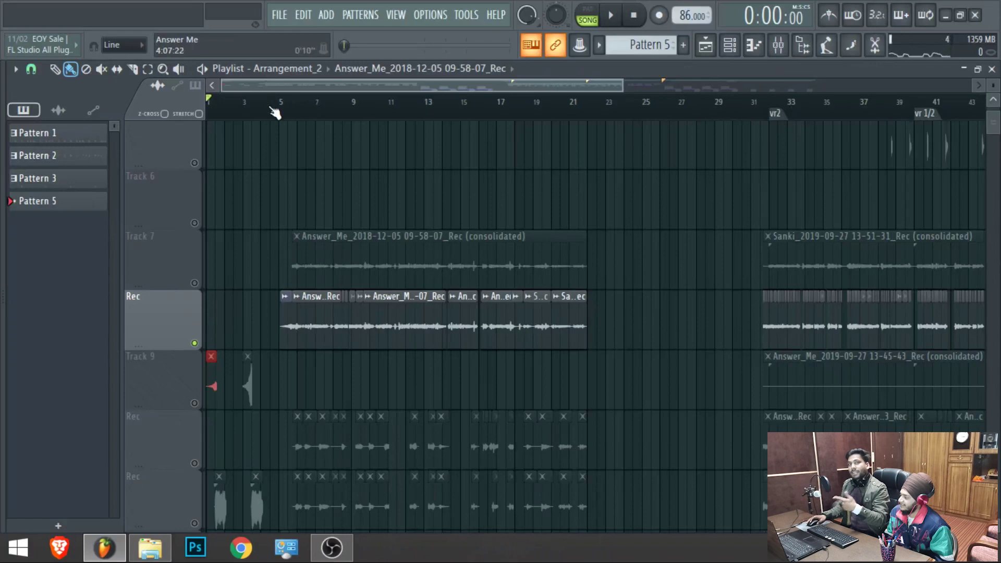
Bring all tracks back in and play the first verse from near bar 5 and the hook from about bar 21.
right_click(195, 344)
key("space")
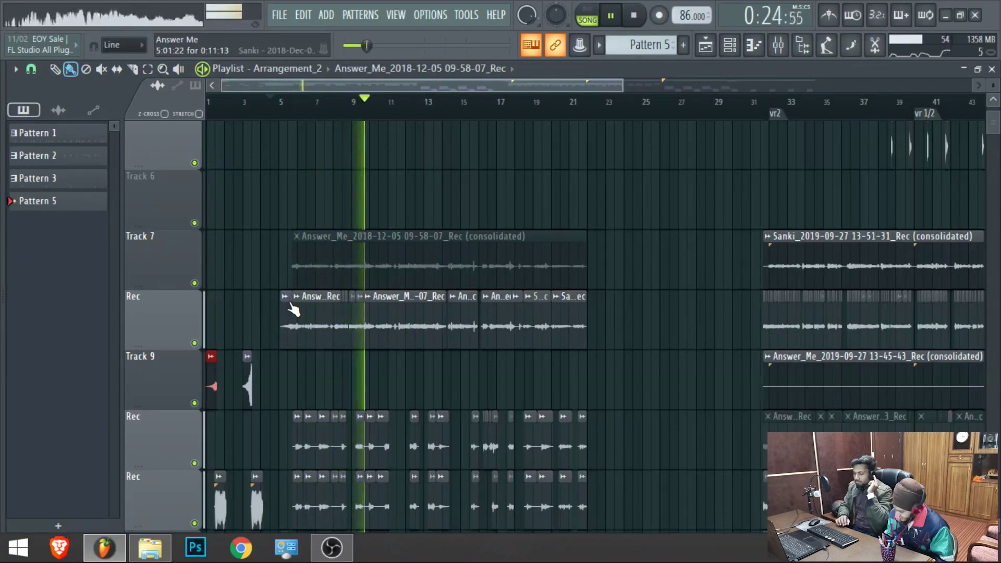
scroll(647, 267, "down", 5)
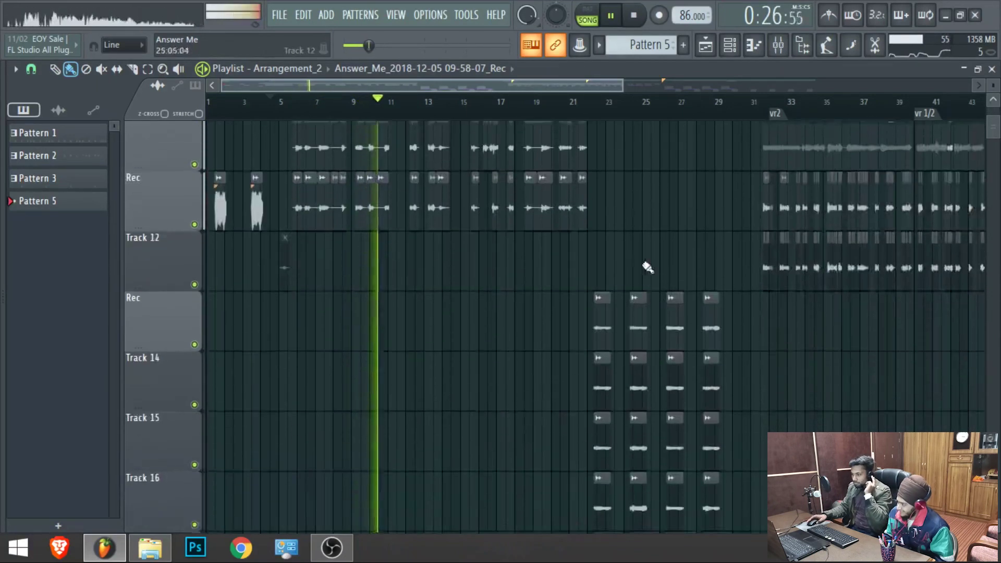
scroll(647, 267, "down", 2)
left_click(581, 100)
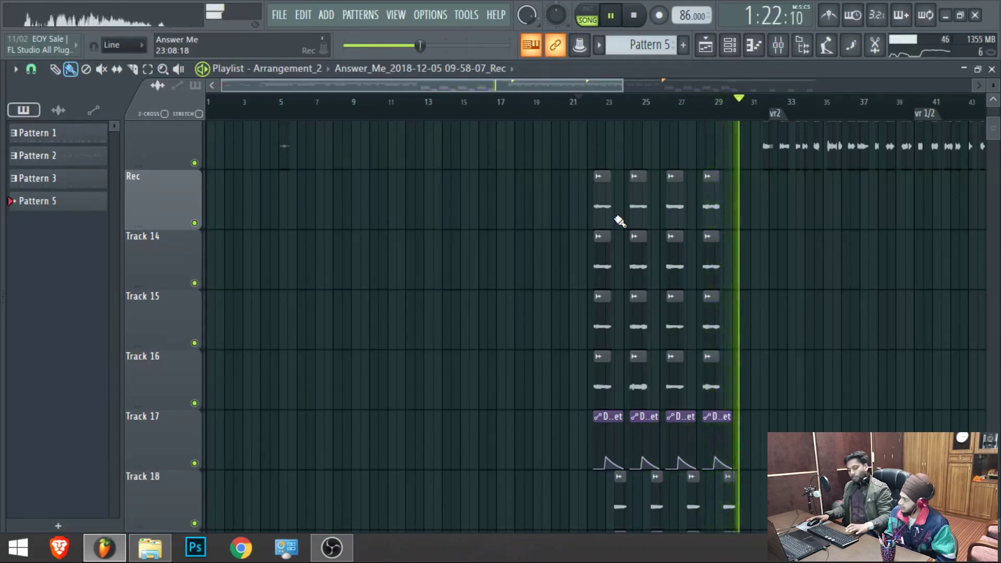
key("space")
Select all first-hook clips between about bars 22 and 30, from the Rec track above Track 14 down to Track 21.
scroll(537, 230, "down", 3)
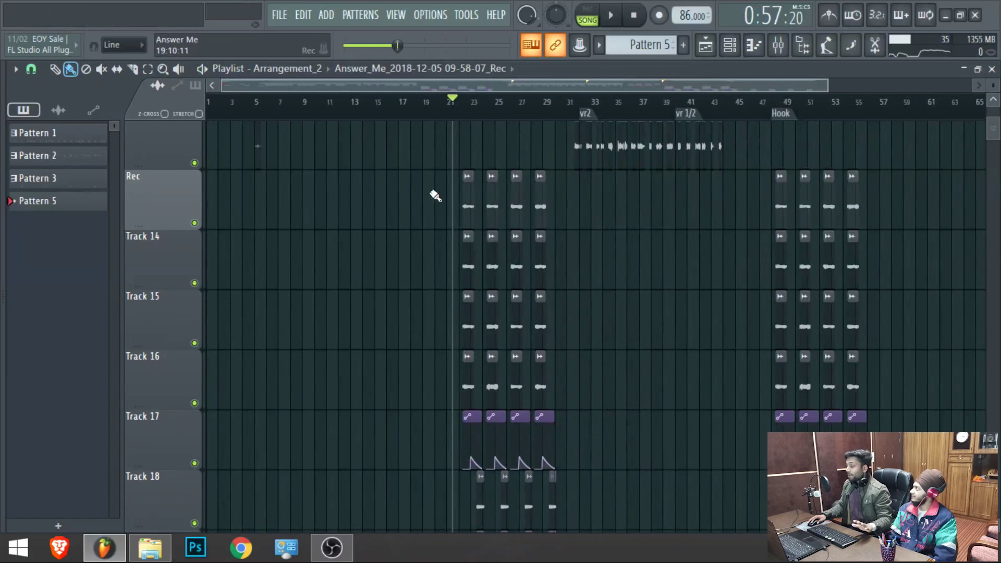
left_click_drag(432, 172, 600, 526)
scroll(546, 452, "down", 4)
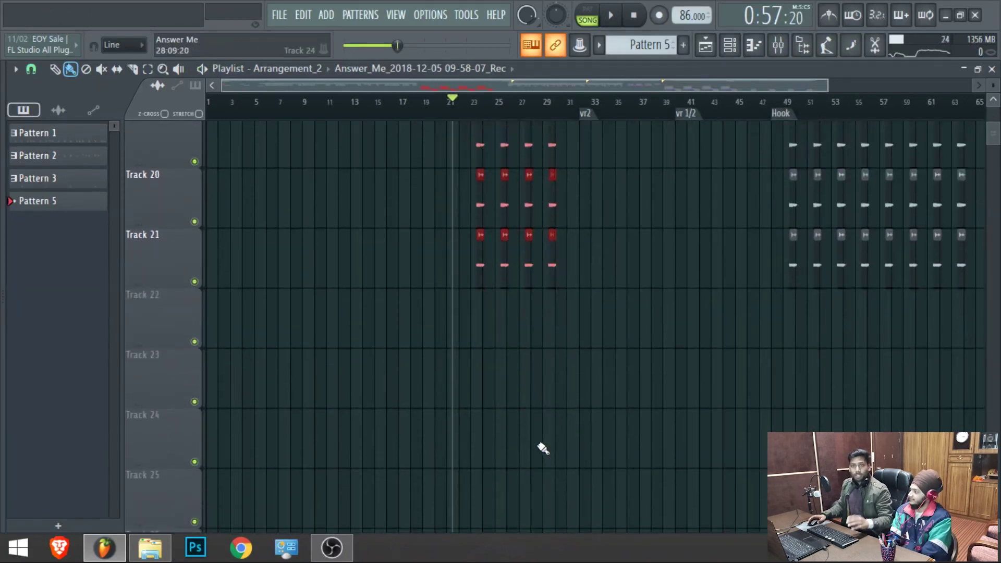
scroll(513, 428, "down", 2)
scroll(417, 360, "up", 10)
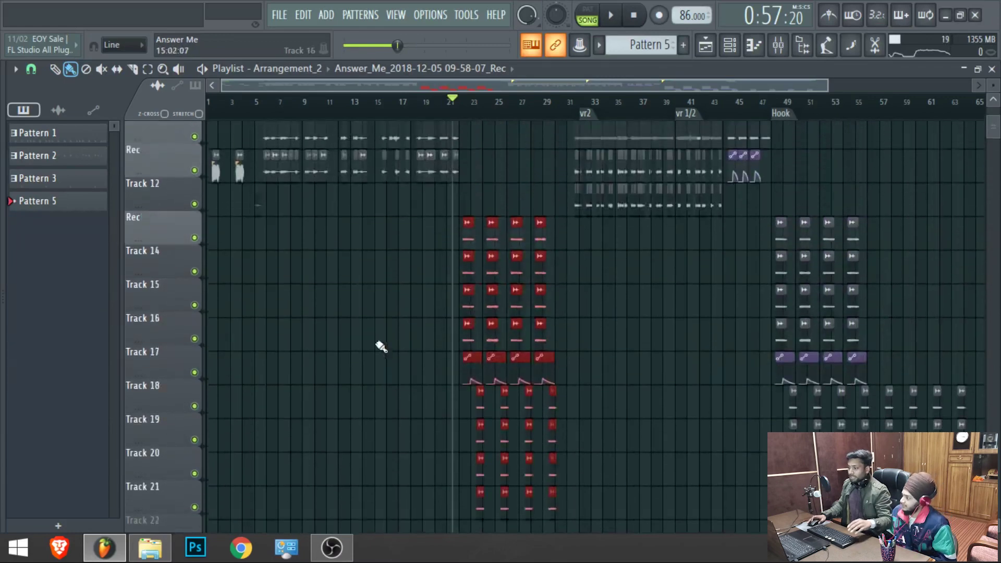
Solo the main verse vocal Rec track, select the VR 1 mixer channel, and listen to its vocal.
scroll(226, 270, "up", 1)
scroll(229, 273, "up", 2)
scroll(264, 318, "up", 2)
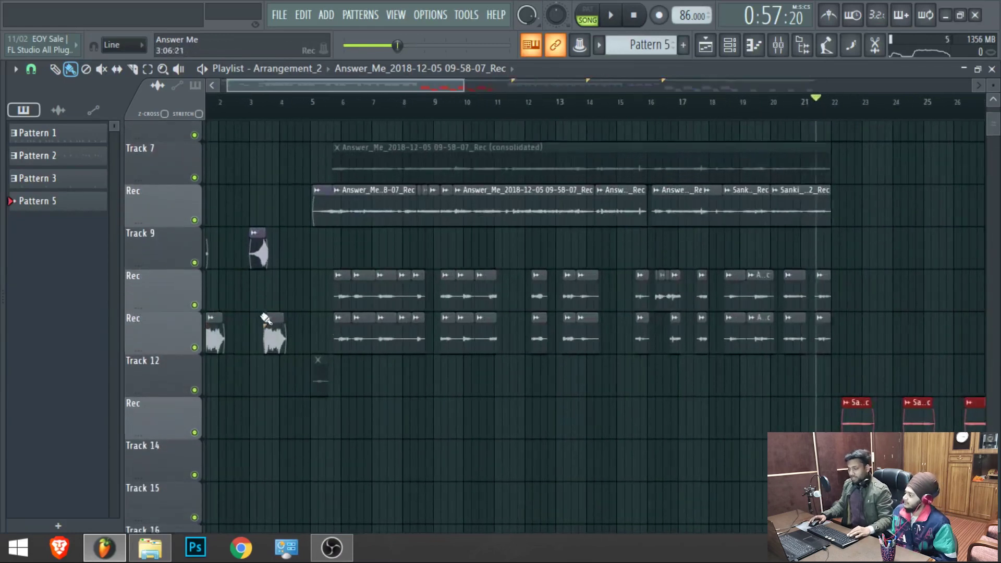
right_click(195, 204)
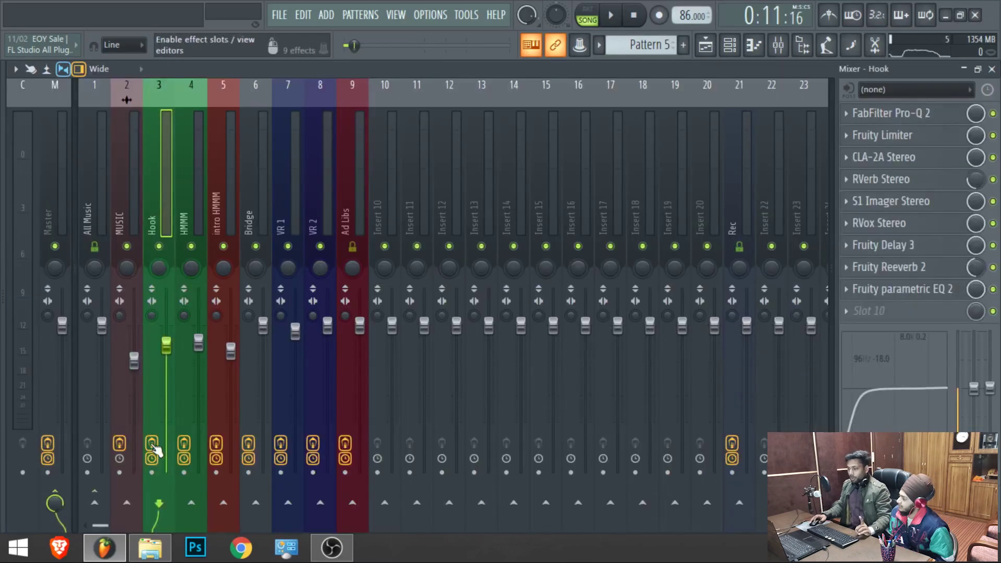
left_click(281, 208)
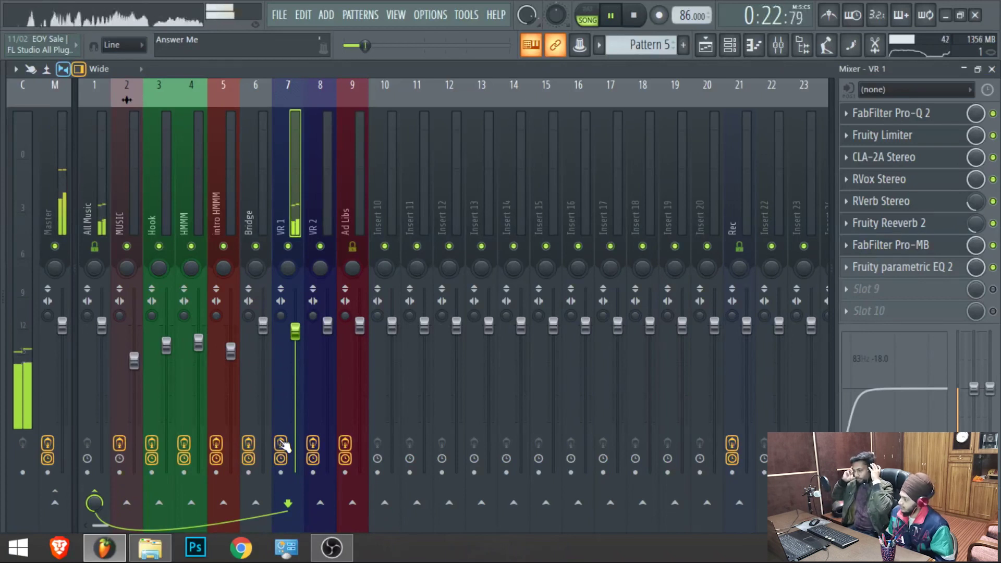
key("space")
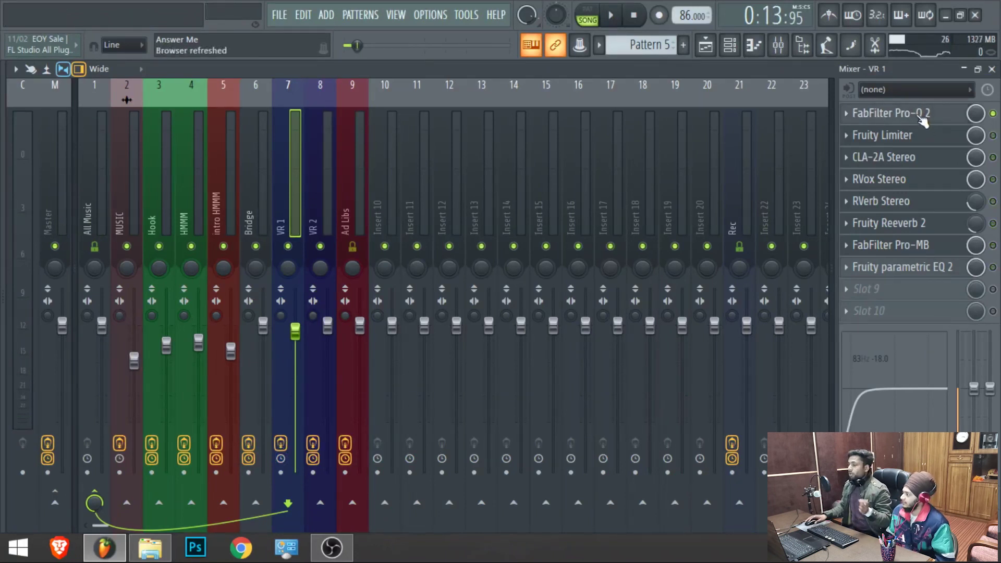
Open FabFilter Pro-Q 2 on VR 1 and audition its 132.98 Hz band during playback.
left_click(922, 120)
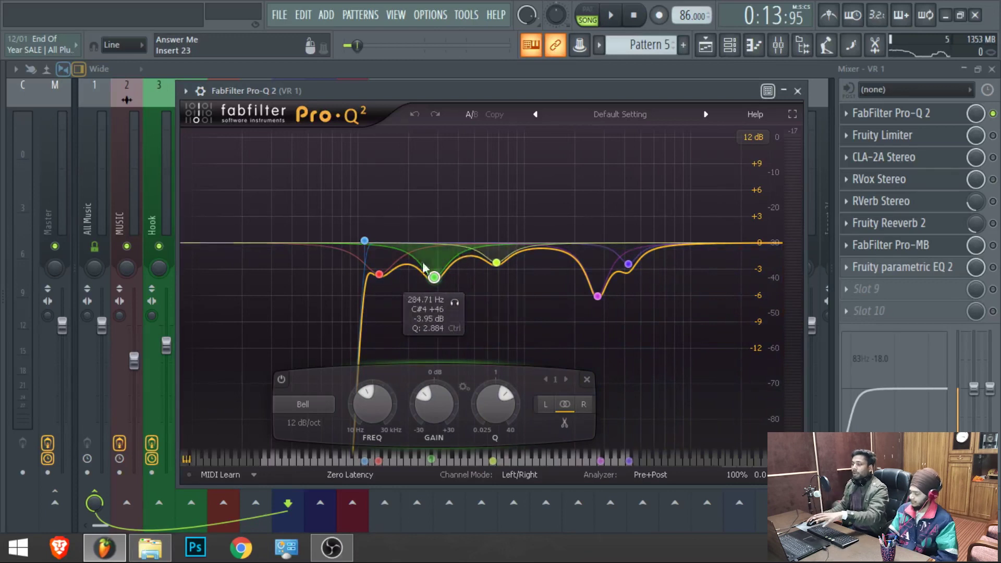
left_click(380, 274)
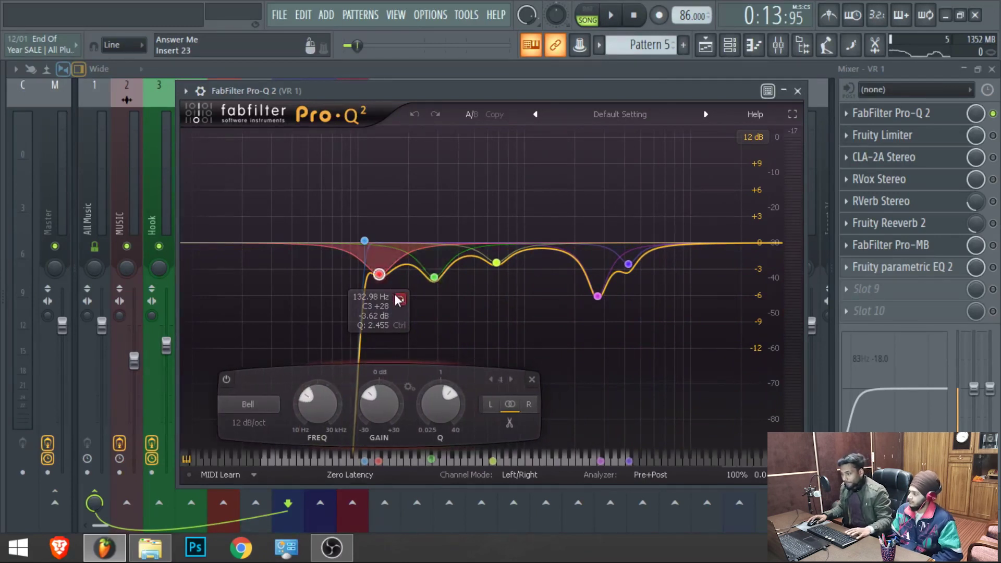
left_click(400, 300)
key("space")
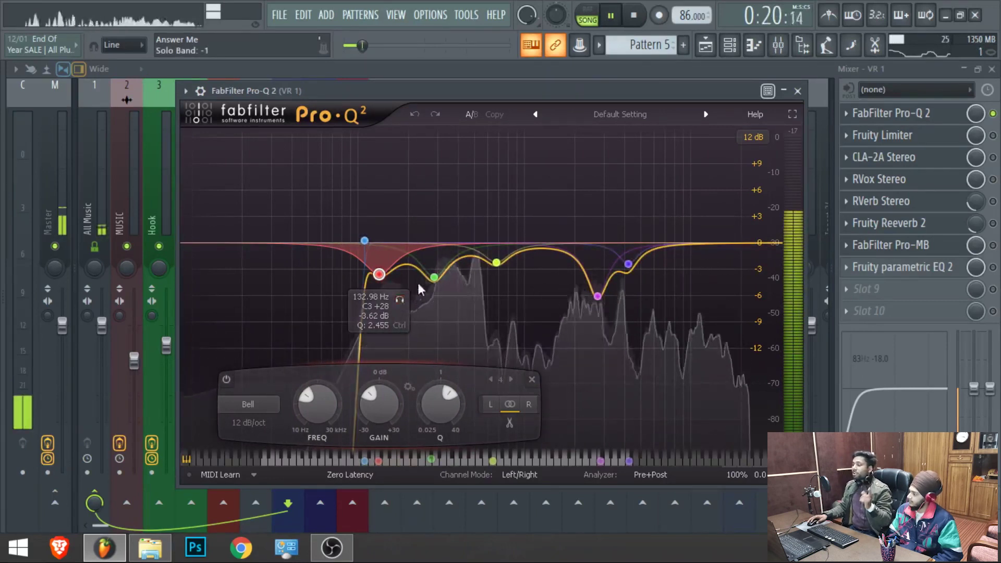
Audition the 284.71 Hz and 674.38 Hz EQ bands in isolation during playback, and stop the song.
left_click(451, 304)
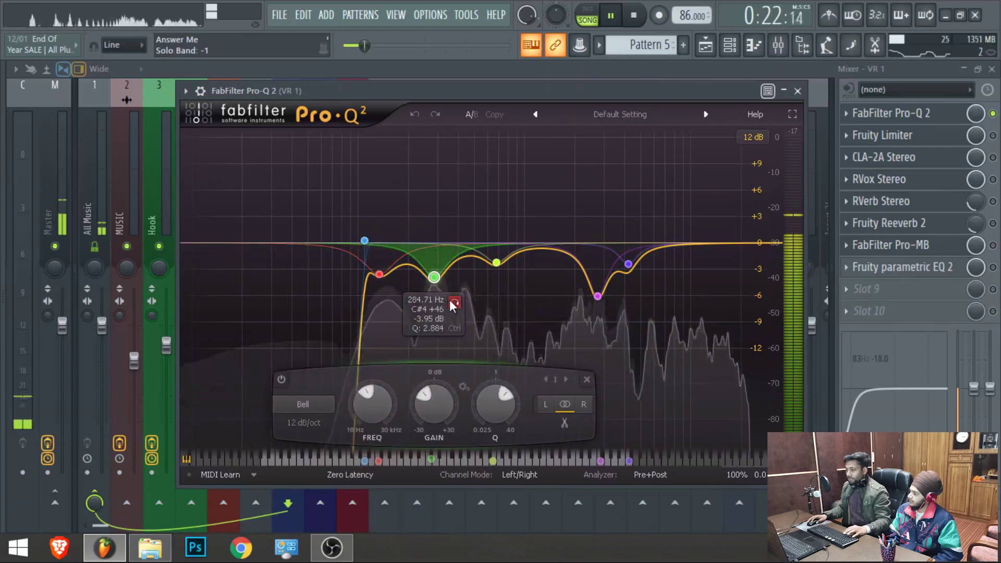
left_click(454, 304)
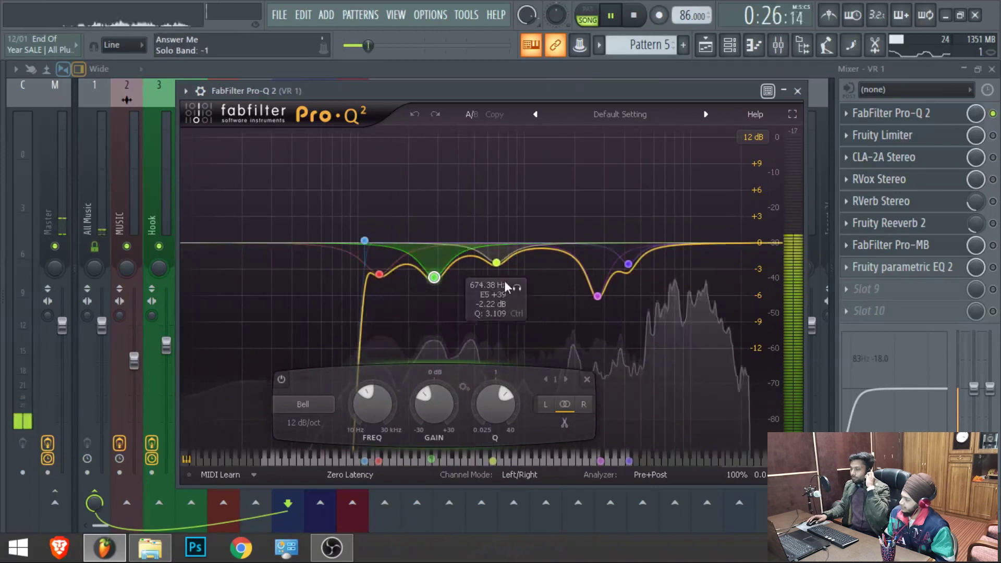
left_click(516, 289)
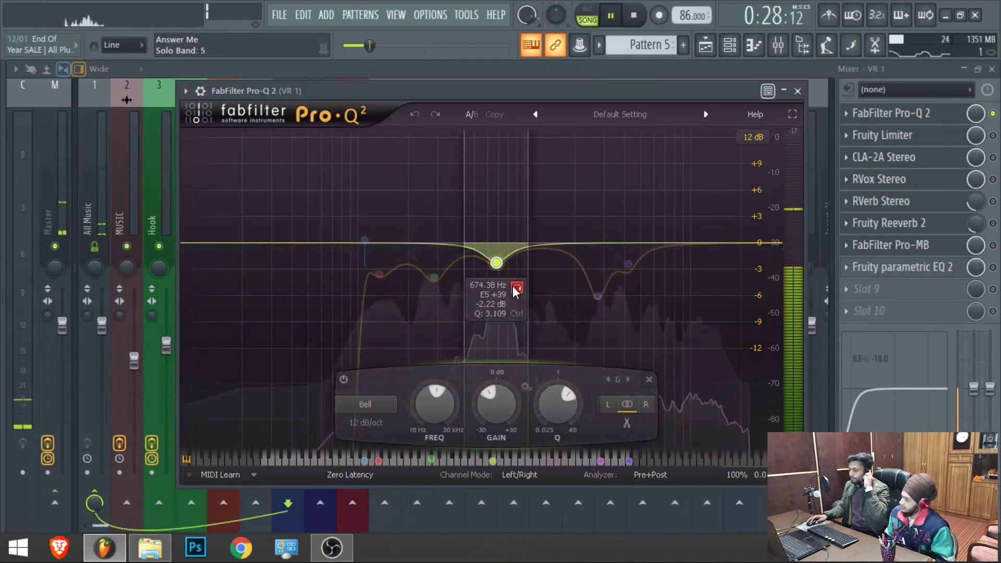
left_click(513, 288)
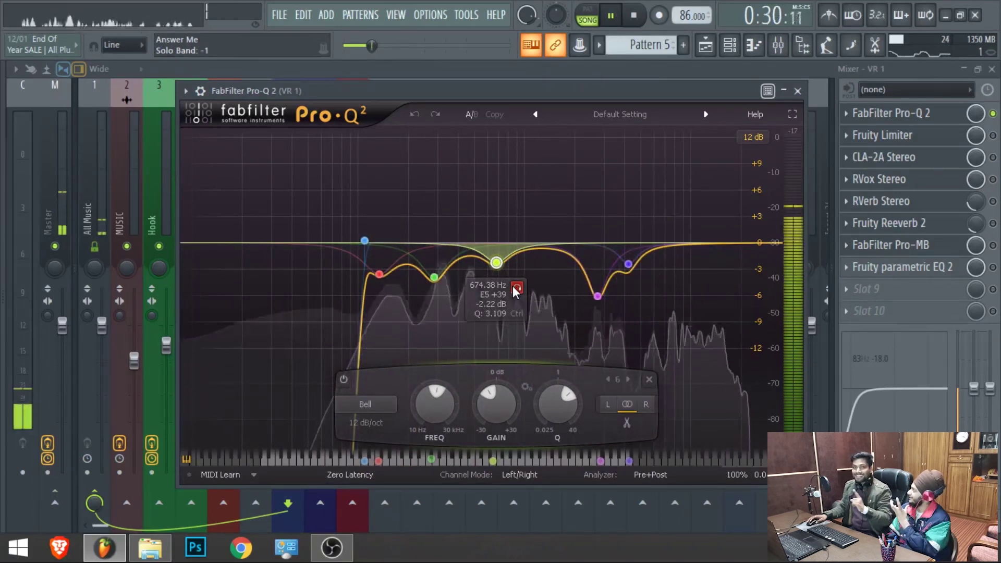
key("space")
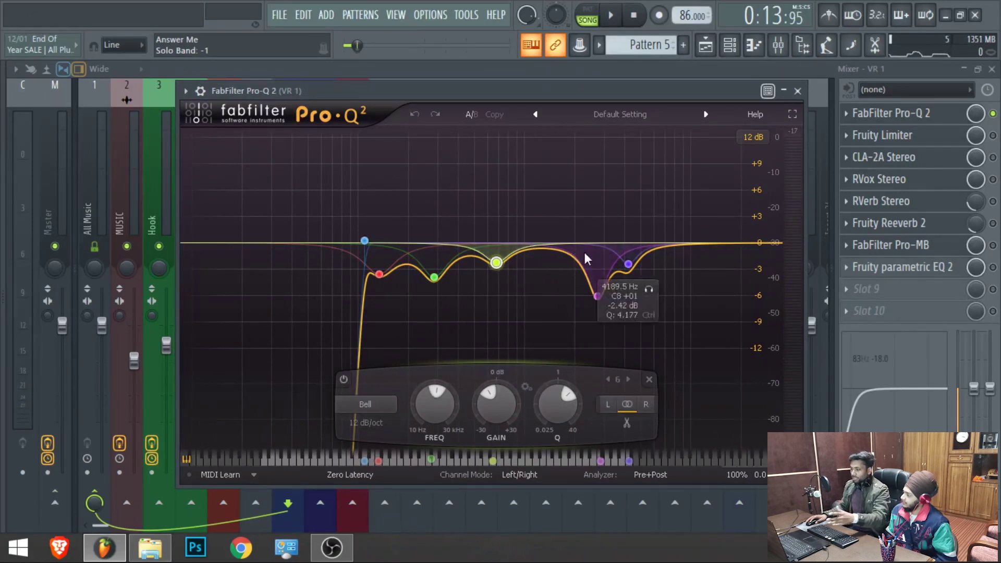
Audition the 2735.7 Hz and 4189.5 Hz EQ bands in isolation during playback, and stop the song.
left_click(597, 298)
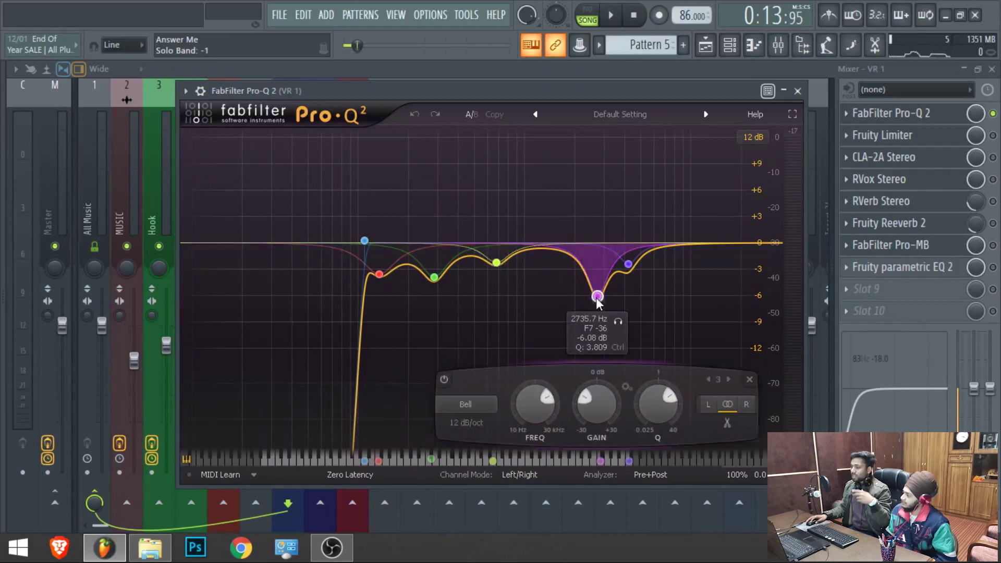
left_click(619, 323)
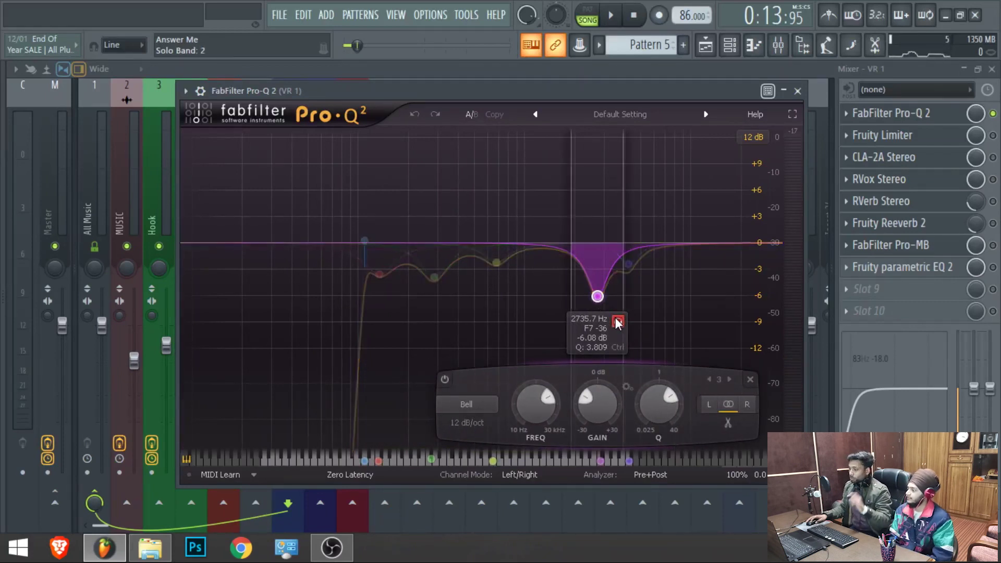
key("space")
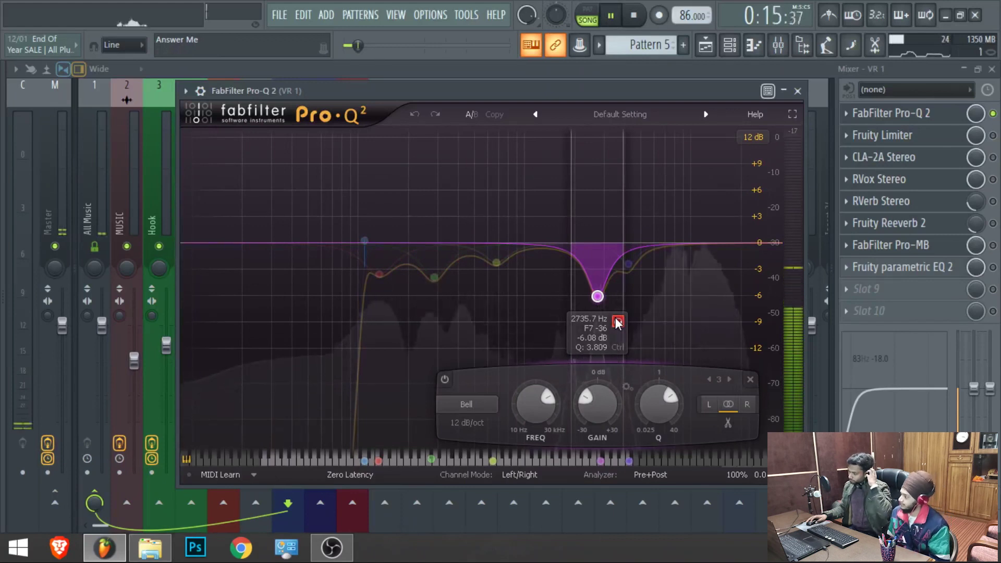
left_click_drag(619, 323, 618, 322)
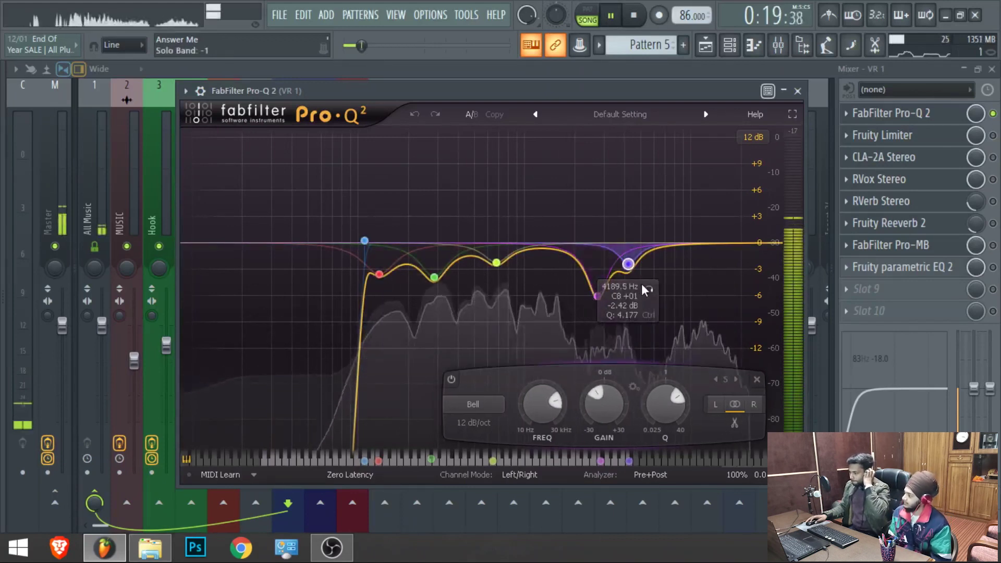
left_click_drag(644, 288, 643, 286)
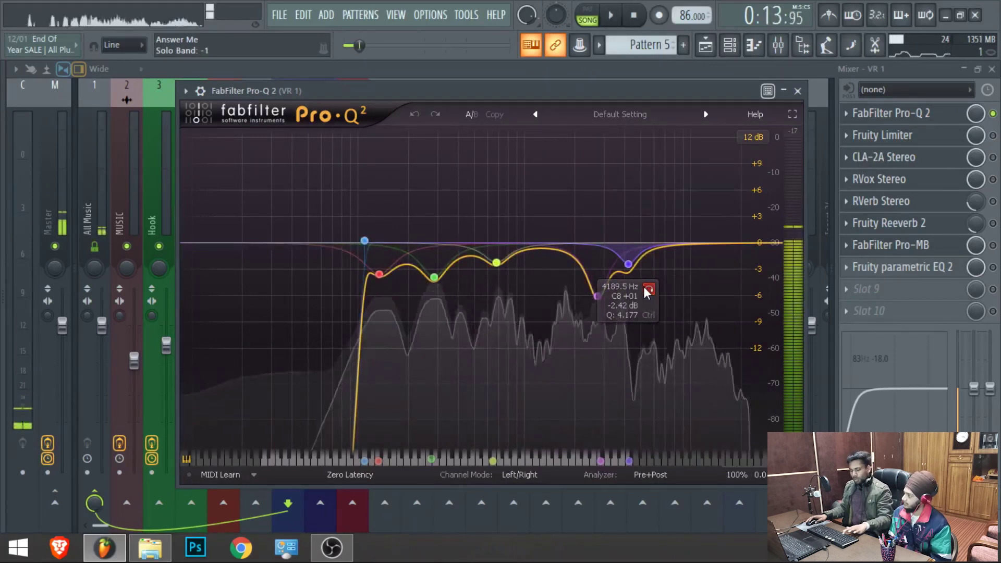
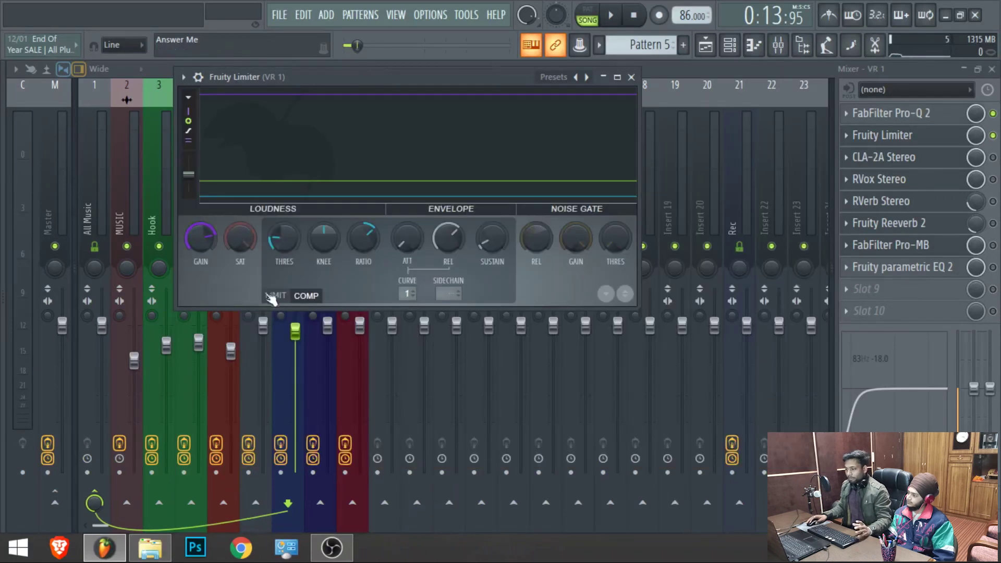
Show Fruity Limiter's limiting settings on VR 1 and compare the vocal with the limiter bypassed and enabled during playback.
left_click(275, 296)
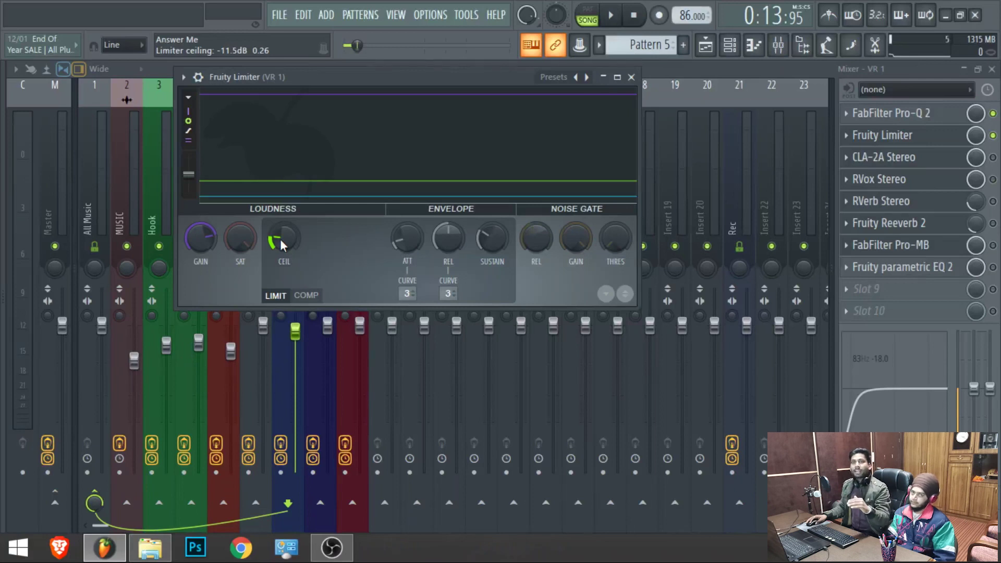
left_click(992, 136)
key("space")
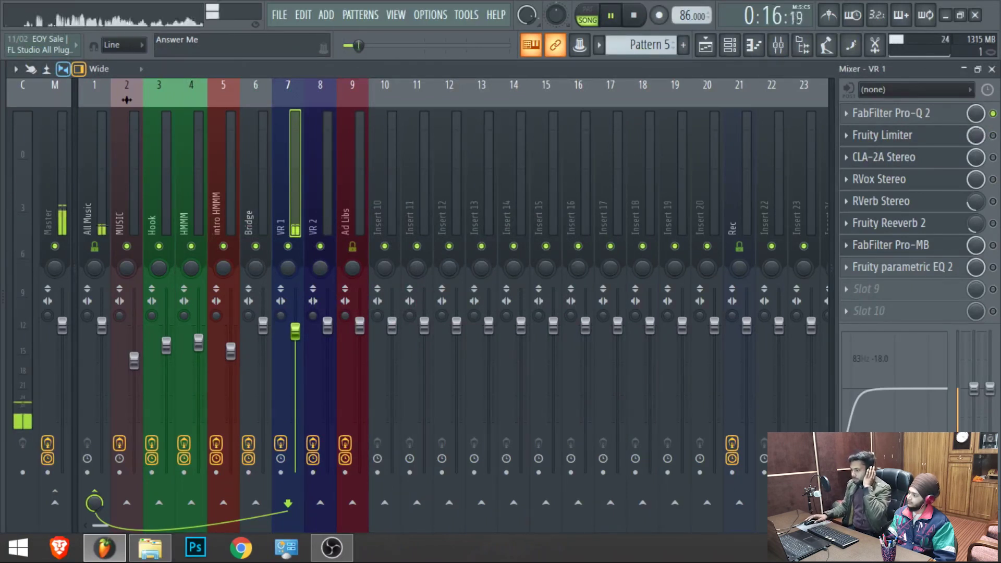
left_click(993, 135)
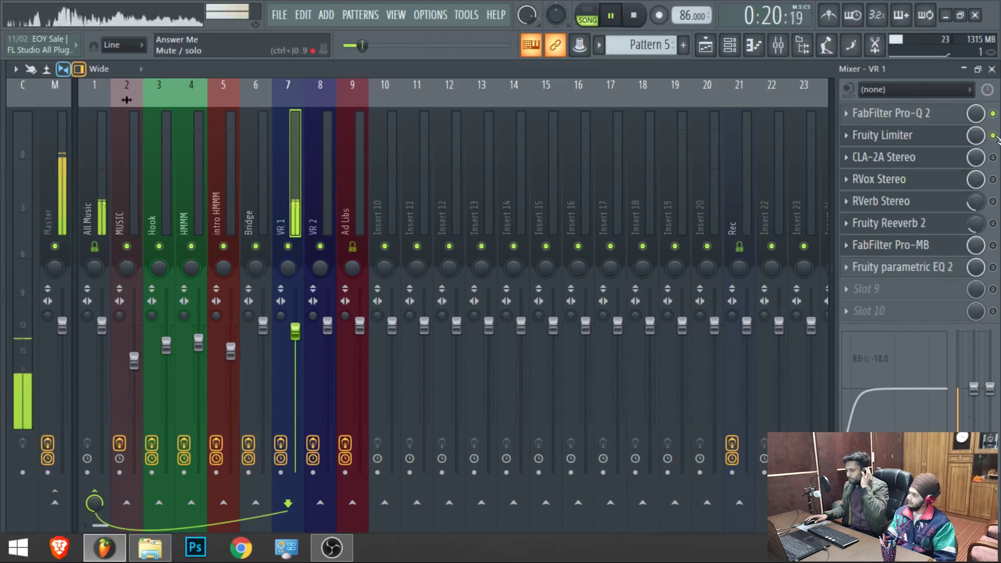
key("space")
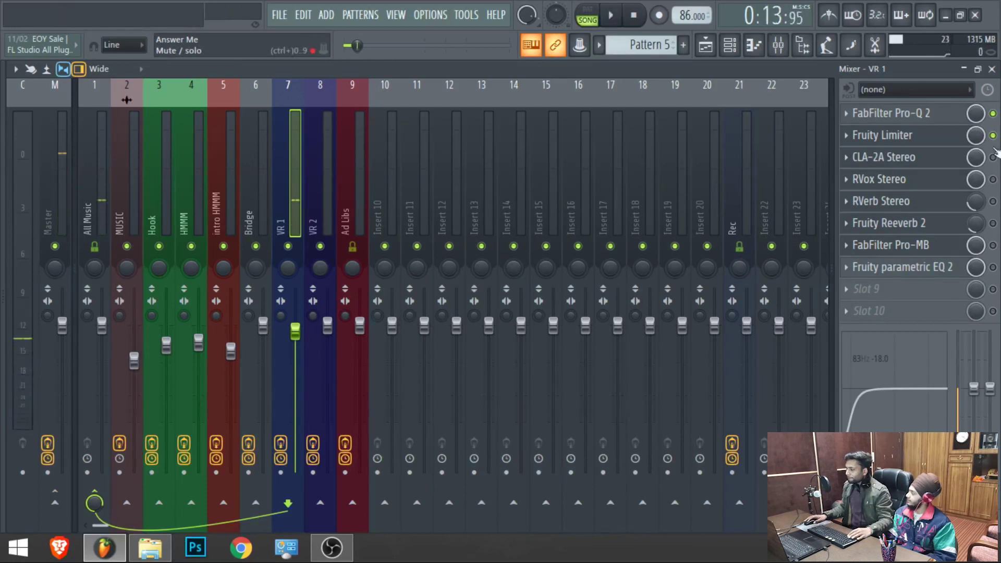
Enable and open CLA-2A Stereo on VR 1, and compare the vocal with and without it during playback.
left_click(993, 158)
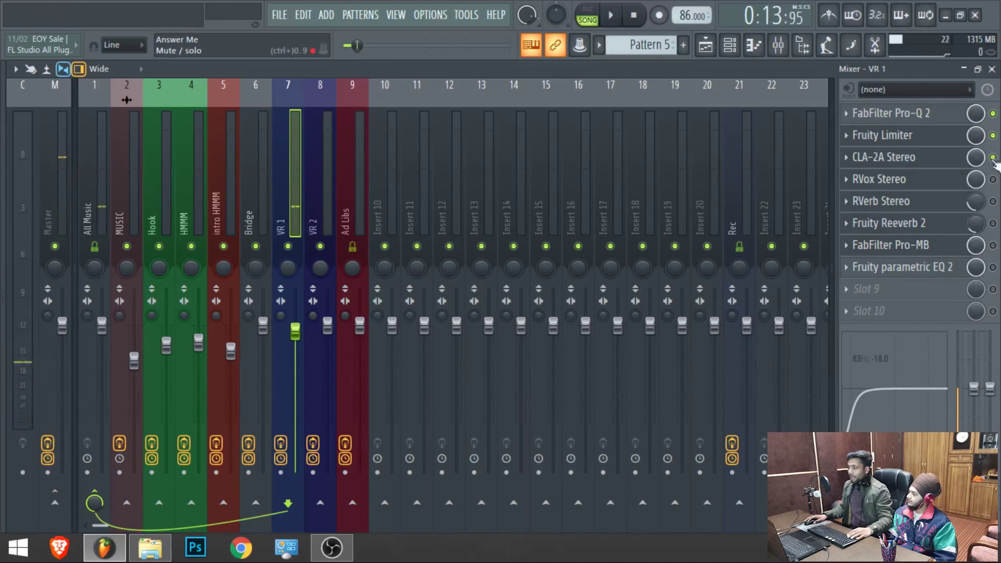
left_click(925, 161)
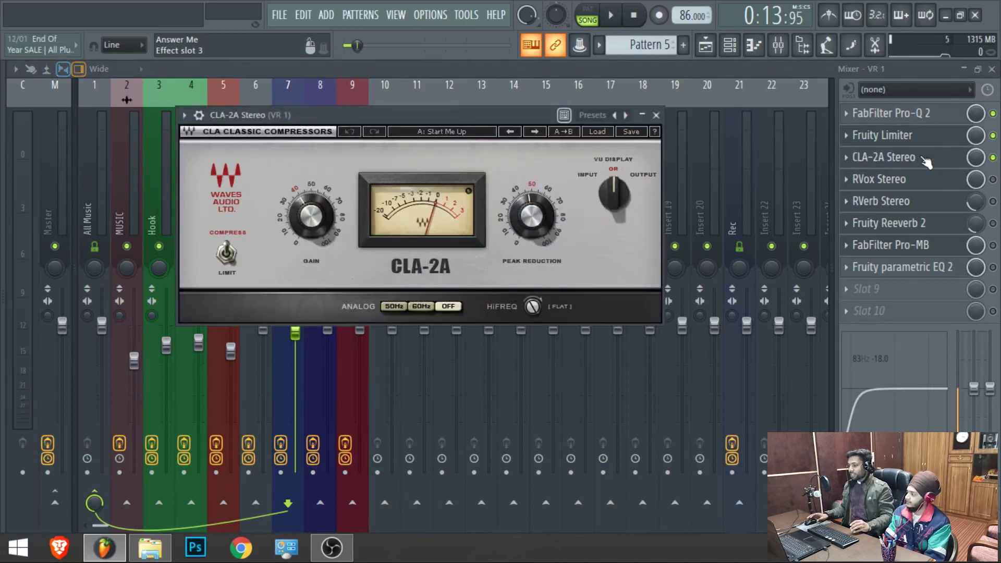
left_click_drag(511, 119, 530, 115)
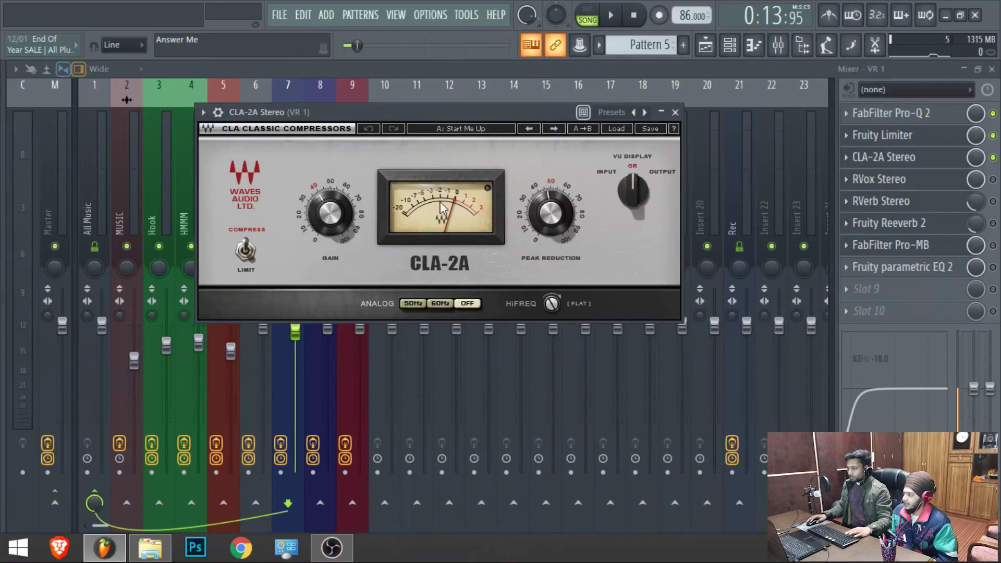
key("space")
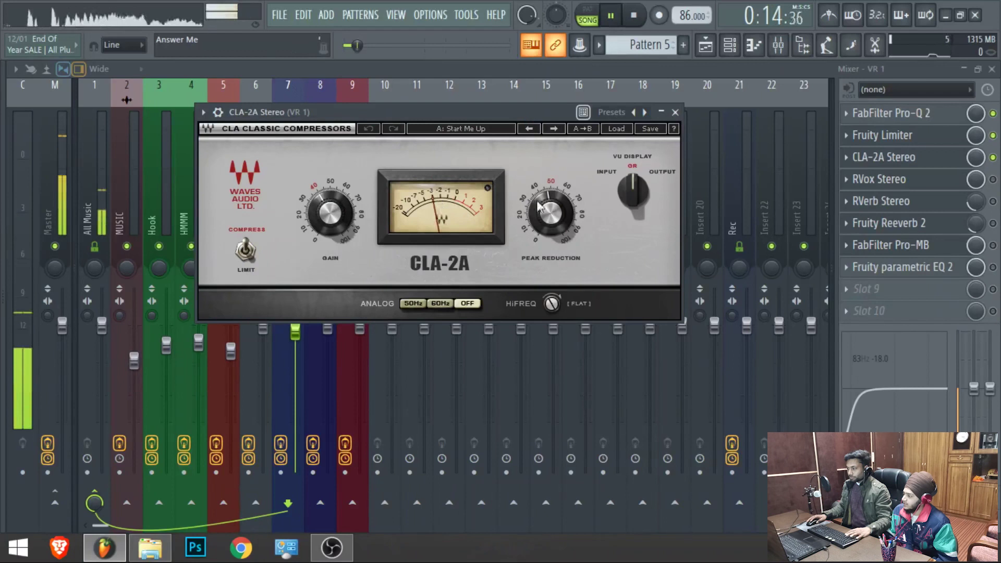
left_click(993, 157)
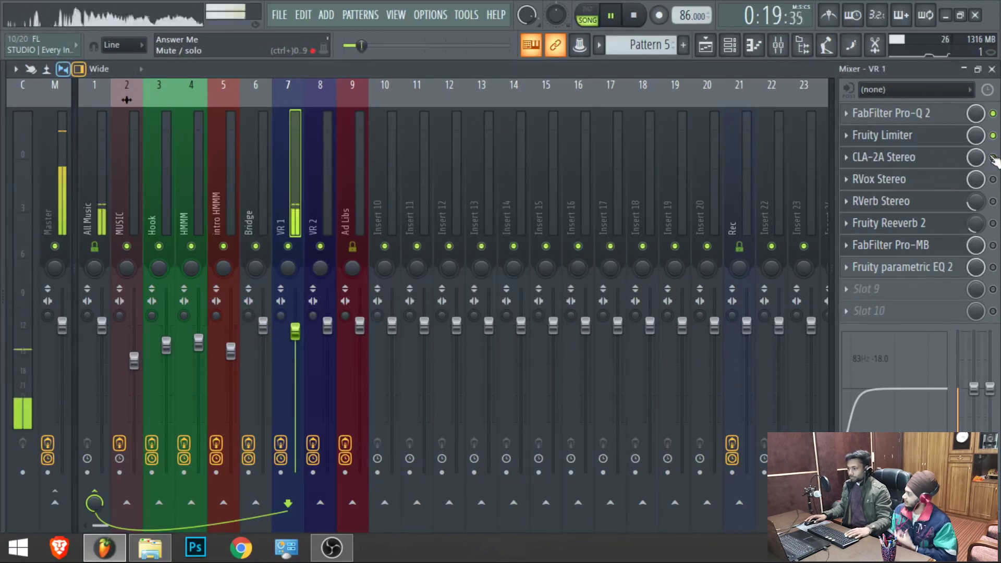
key("space")
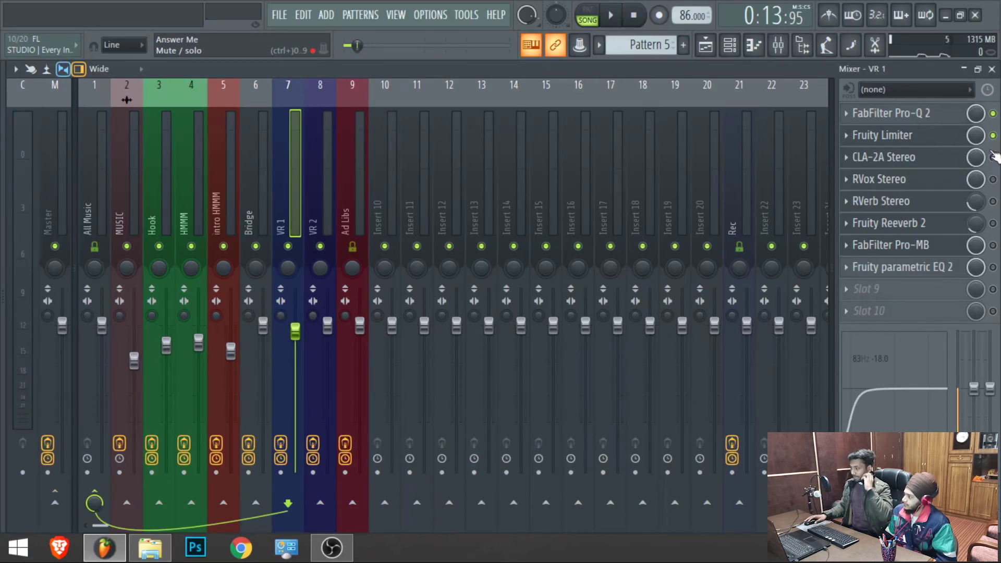
Enable RVox Stereo and RVerb Stereo on VR 1 and open each plugin to show its settings.
left_click(993, 179)
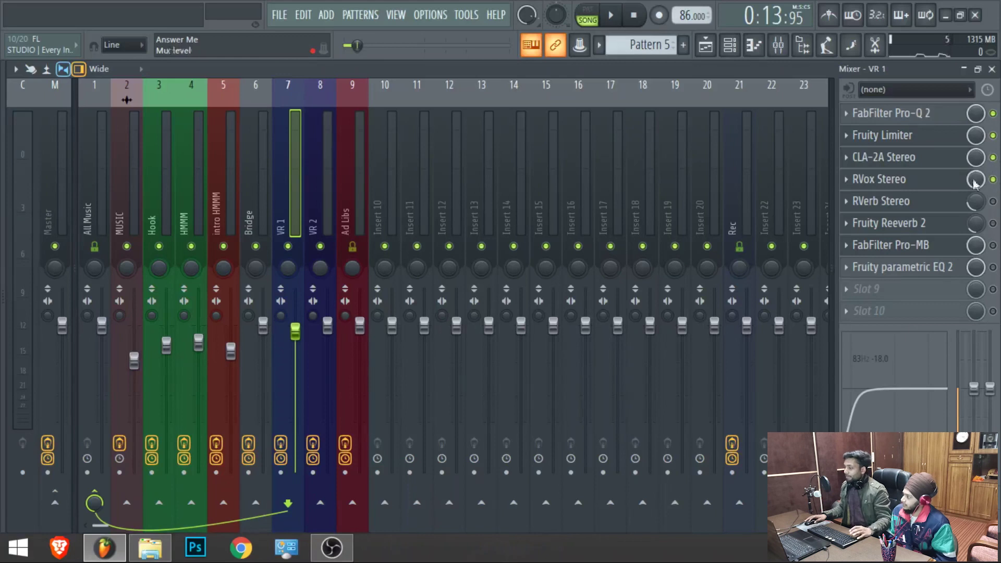
left_click(930, 187)
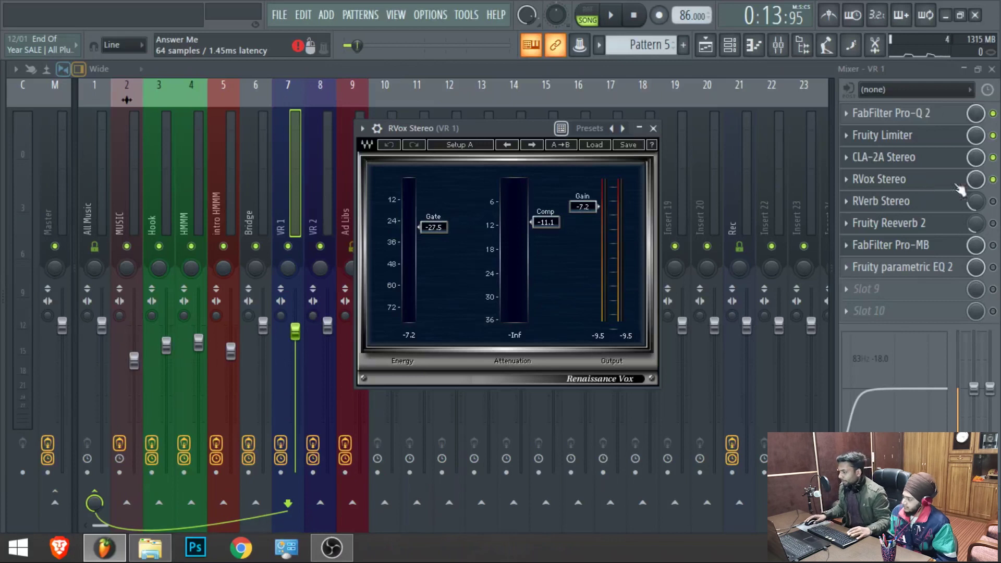
left_click(989, 202)
left_click(882, 201)
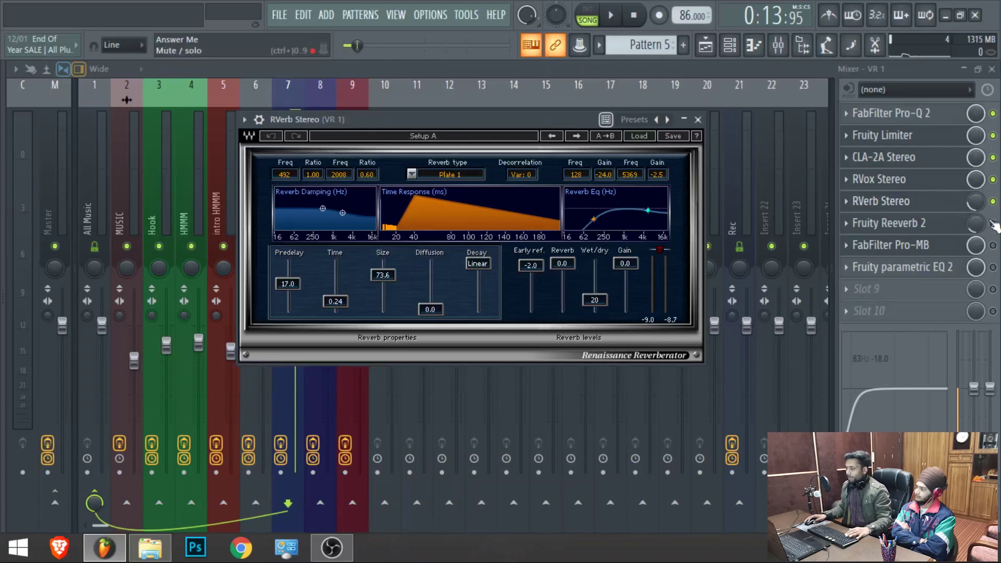
Close the RVerb Stereo window and compare the vocal with the reverb bypassed and enabled during playback.
key("Escape")
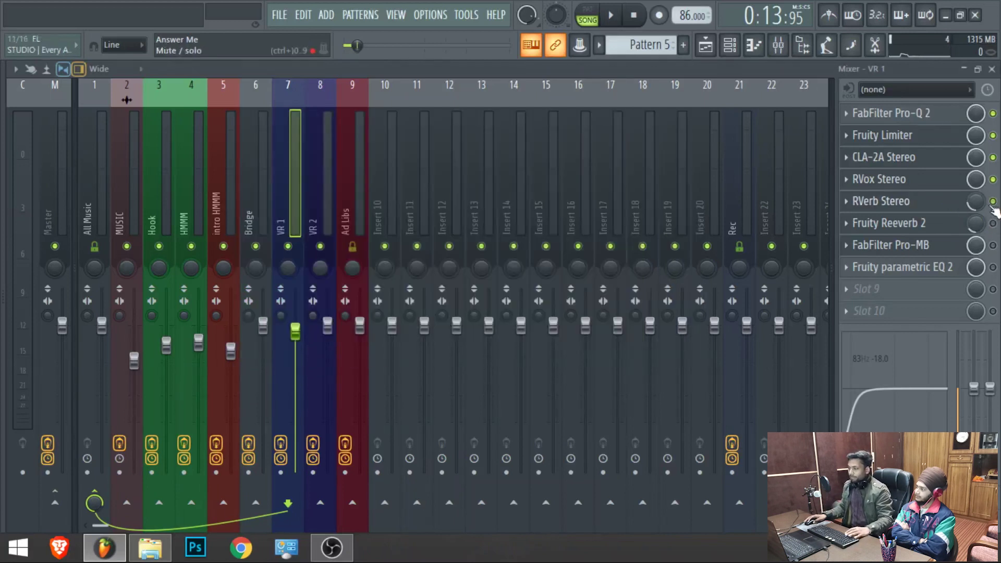
key("space")
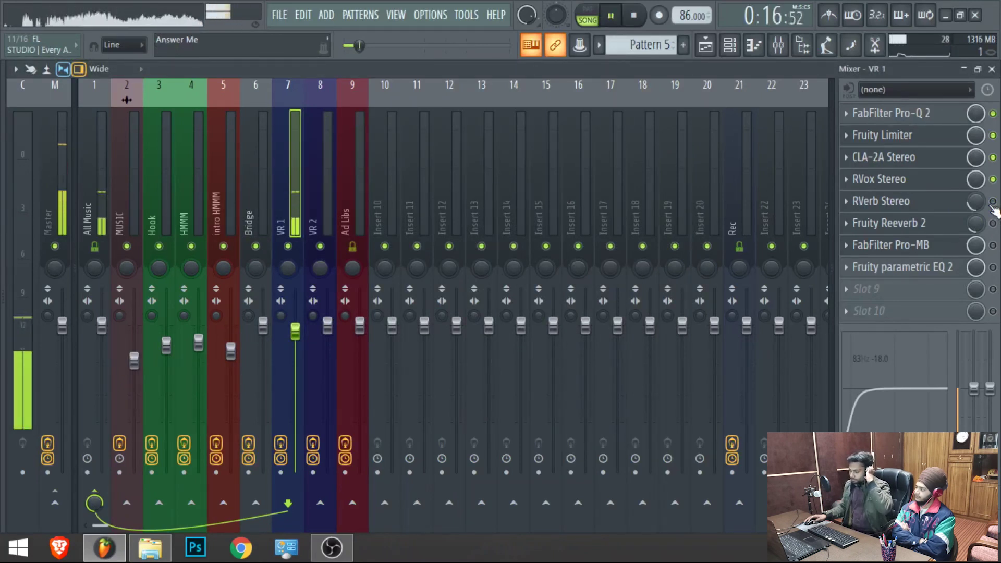
left_click(993, 202)
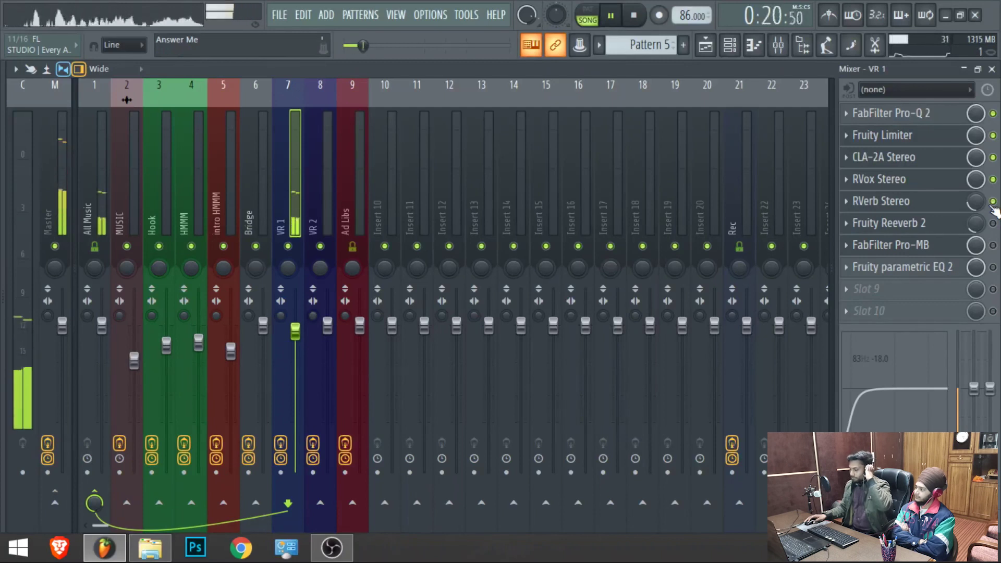
key("space")
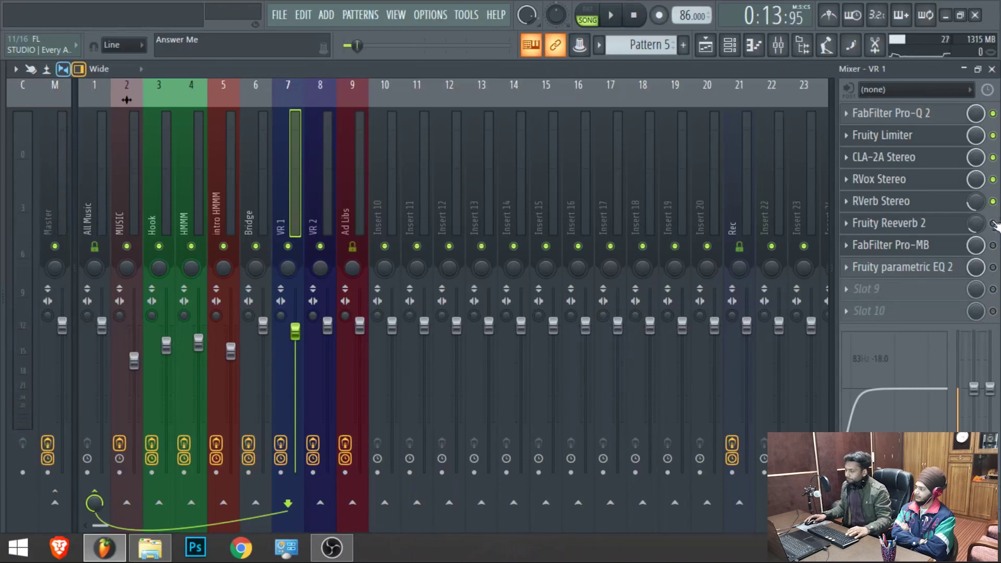
Enable Fruity Reeverb 2 on VR 1, open it, and check its high-cut and low-cut settings.
left_click(994, 223)
left_click(939, 225)
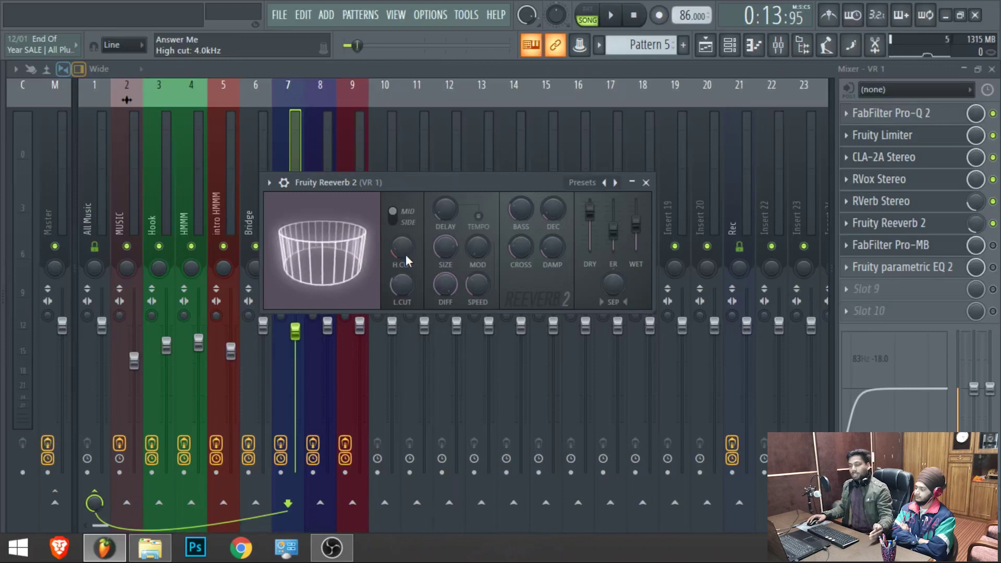
mouse_move(405, 287)
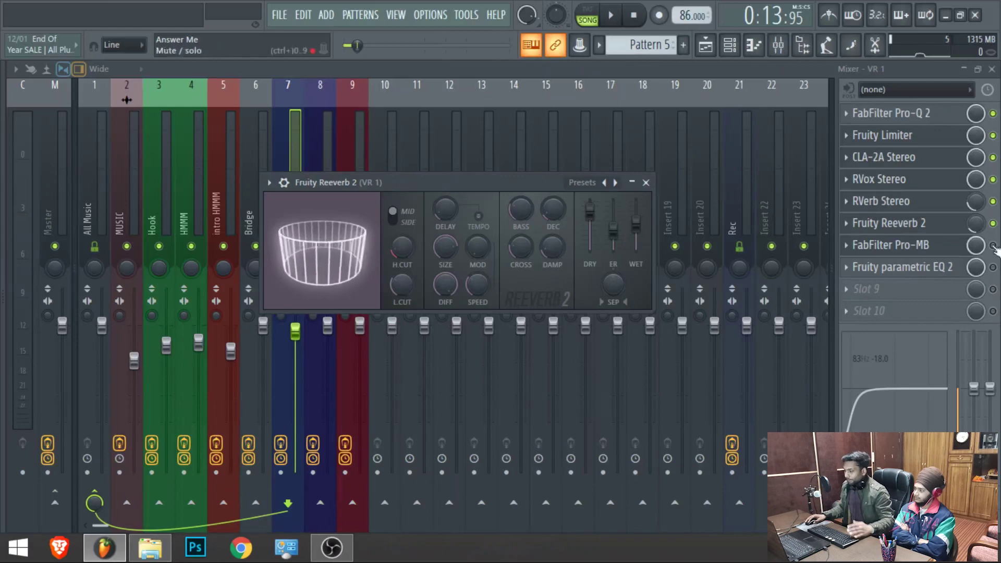
Enable and open FabFilter Pro-MB on VR 1, and show the compression controls of its high-frequency Band 2.
left_click(911, 248)
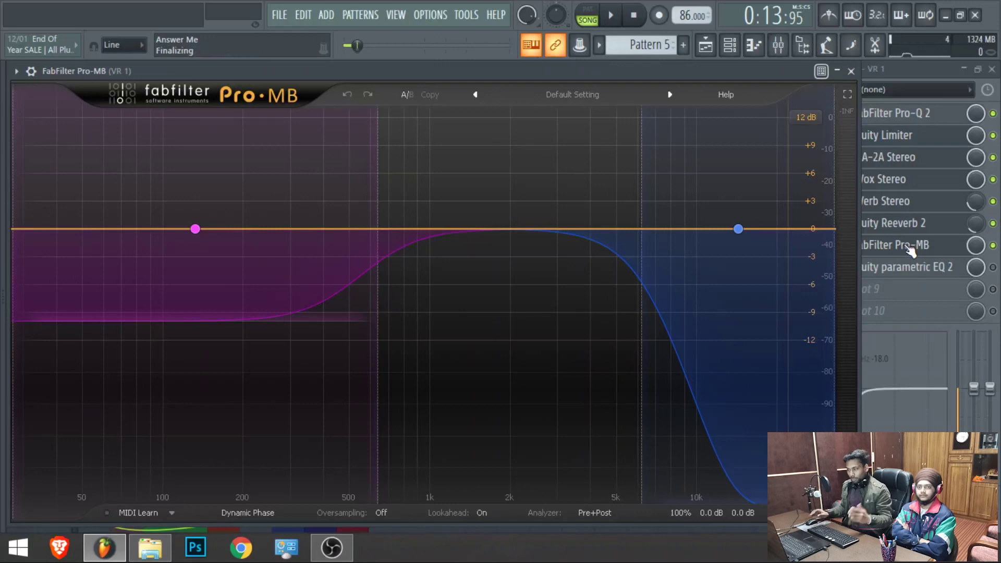
mouse_move(743, 230)
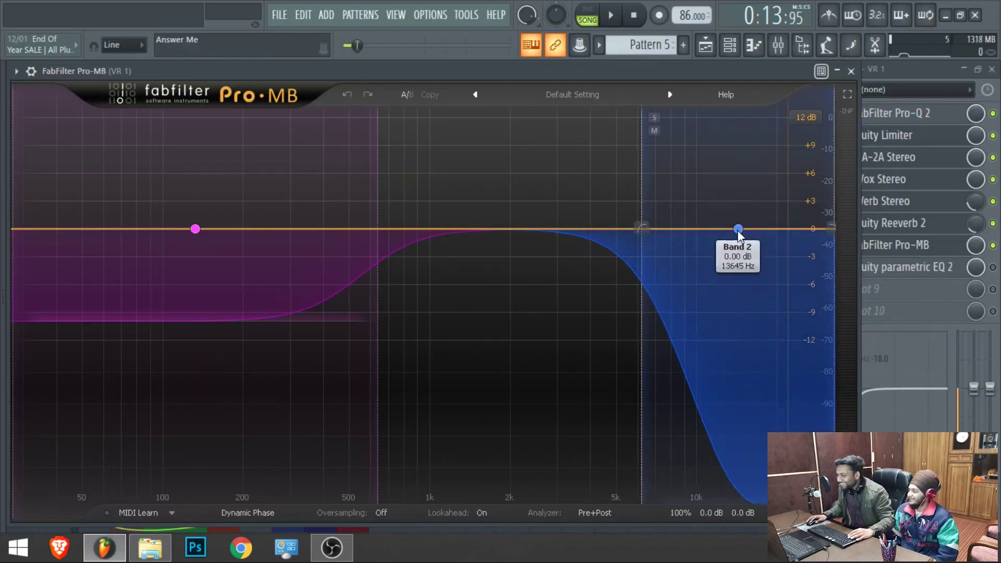
left_click(738, 229)
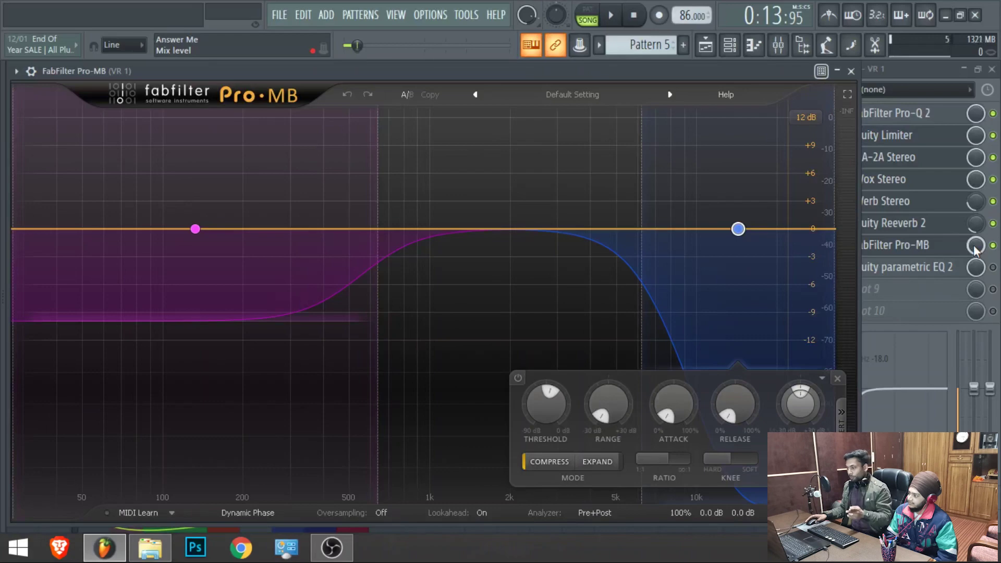
View the Fruity parametric EQ 2 curve on VR 1, and bypass both that EQ and FabFilter Pro-MB.
left_click(994, 268)
left_click(926, 266)
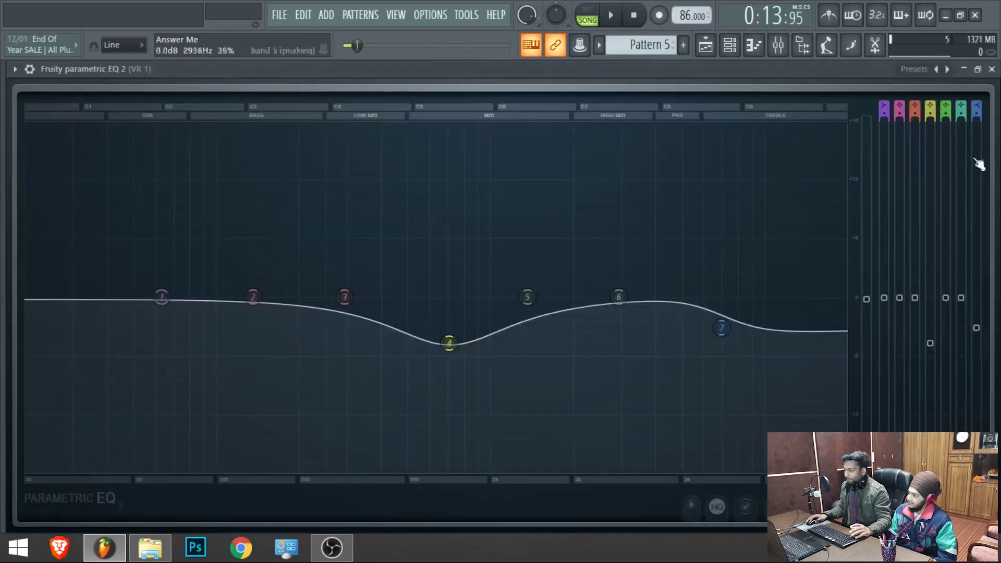
key("Escape")
left_click(994, 267)
left_click(995, 246)
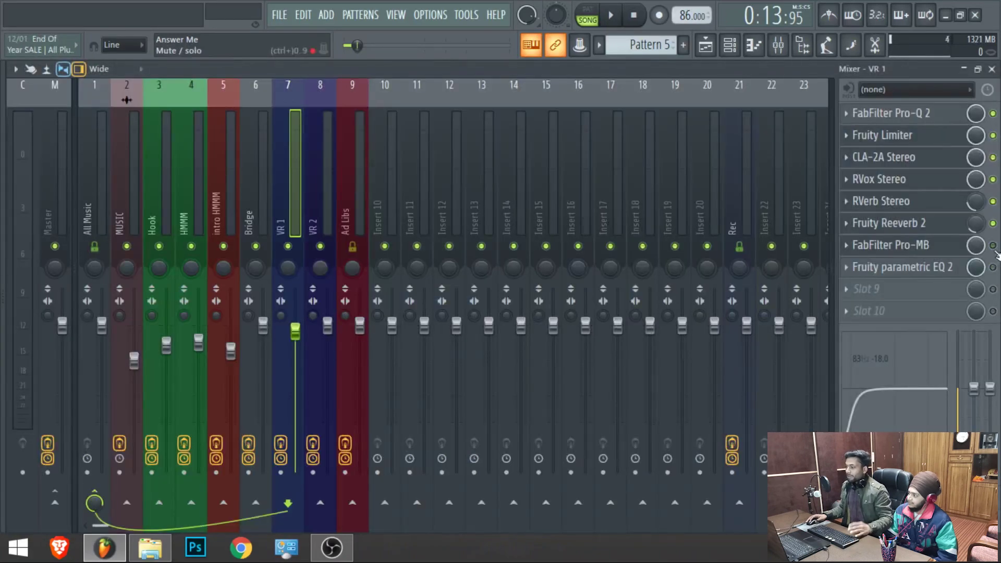
Detach the FabFilter Pro-MB window during playback and compare the vocal with the effect bypassed and enabled.
key("space")
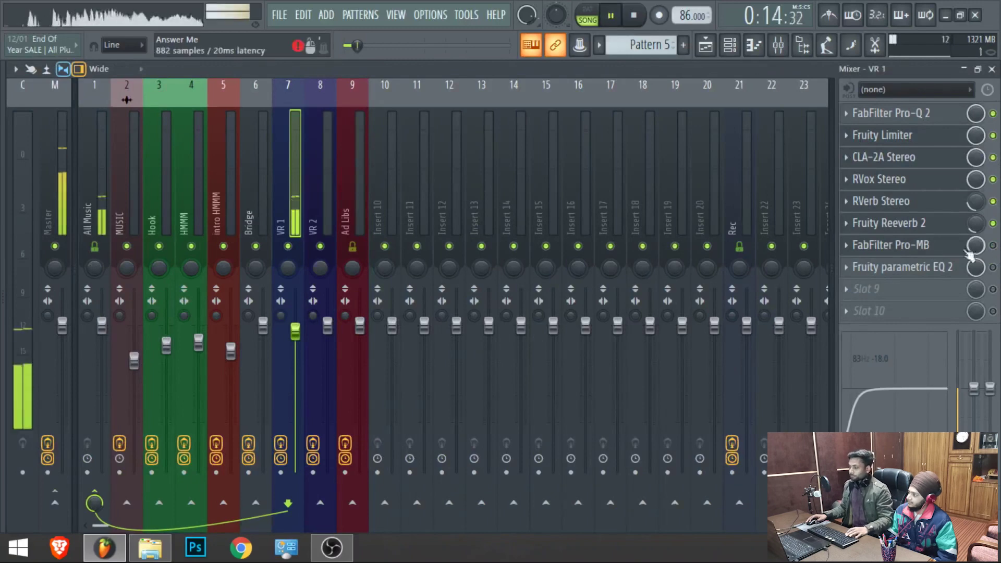
left_click(938, 247)
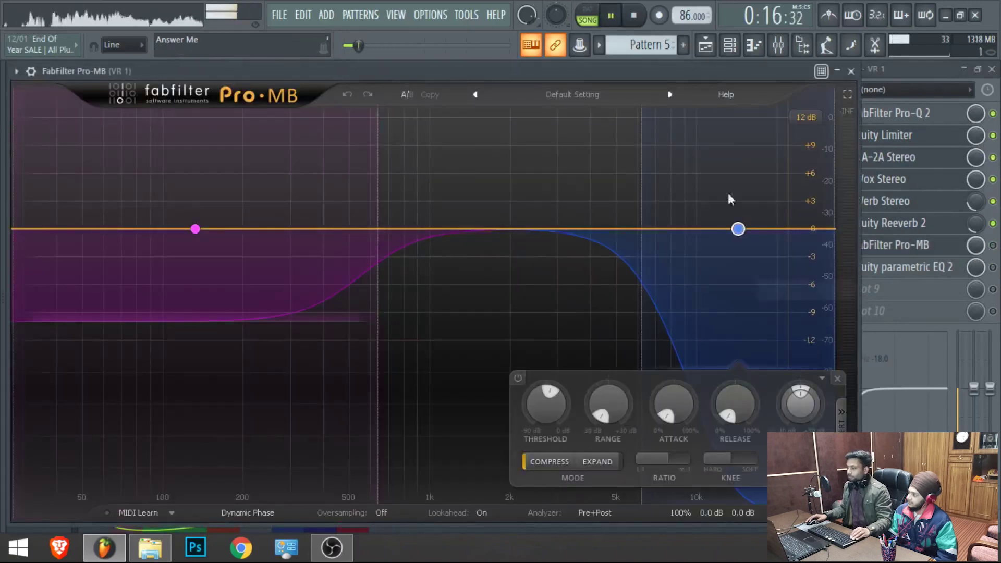
left_click(16, 71)
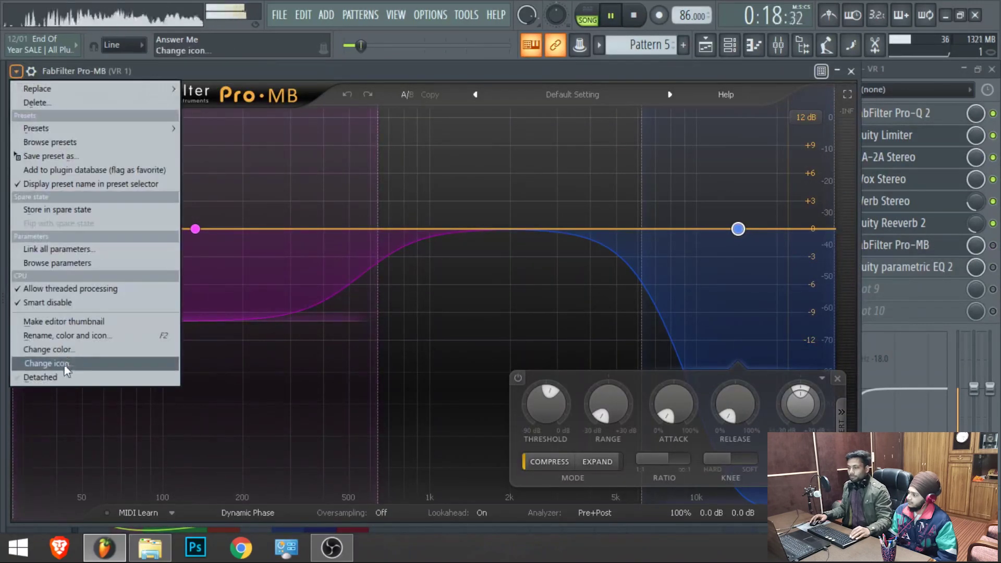
left_click(66, 377)
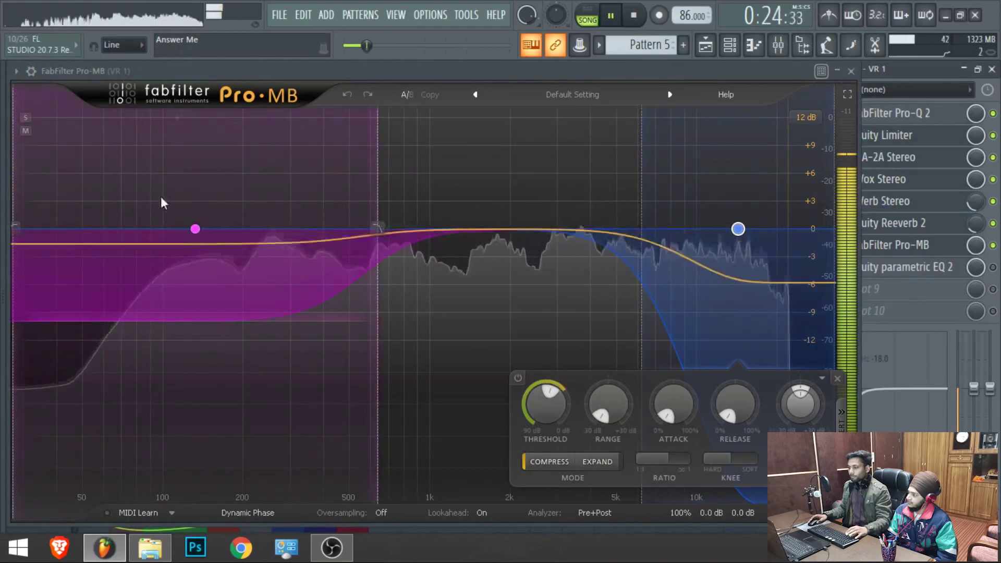
key("space")
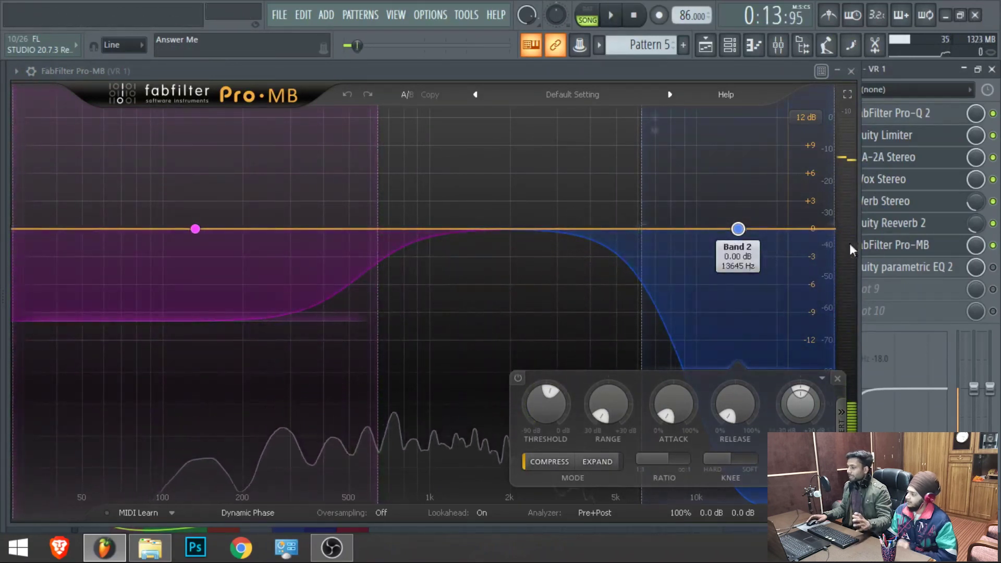
Review the Fruity parametric EQ 2 curve on VR 1 in place of FabFilter Pro-MB, and enable that EQ.
key("F9")
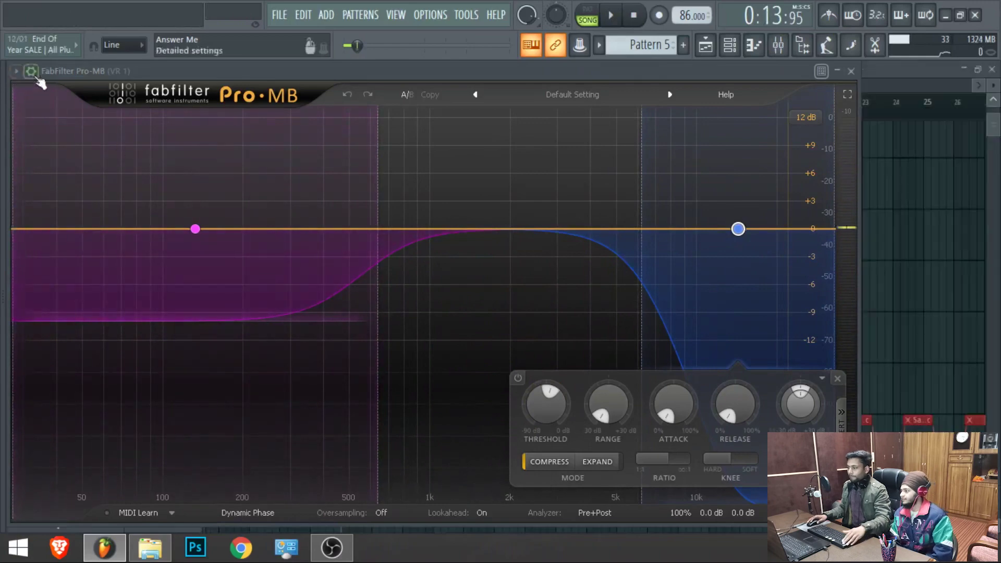
key("F5")
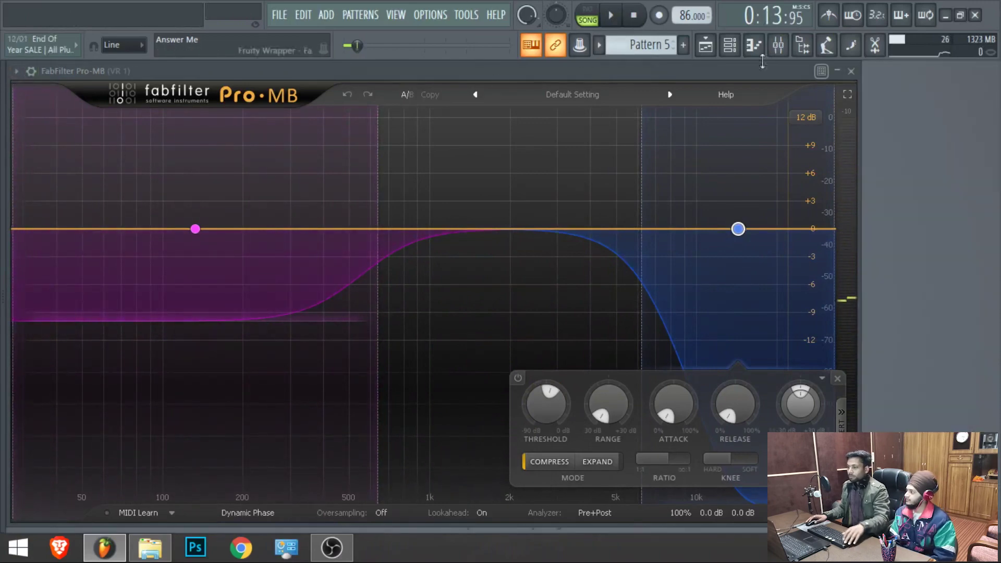
left_click(851, 71)
left_click(778, 45)
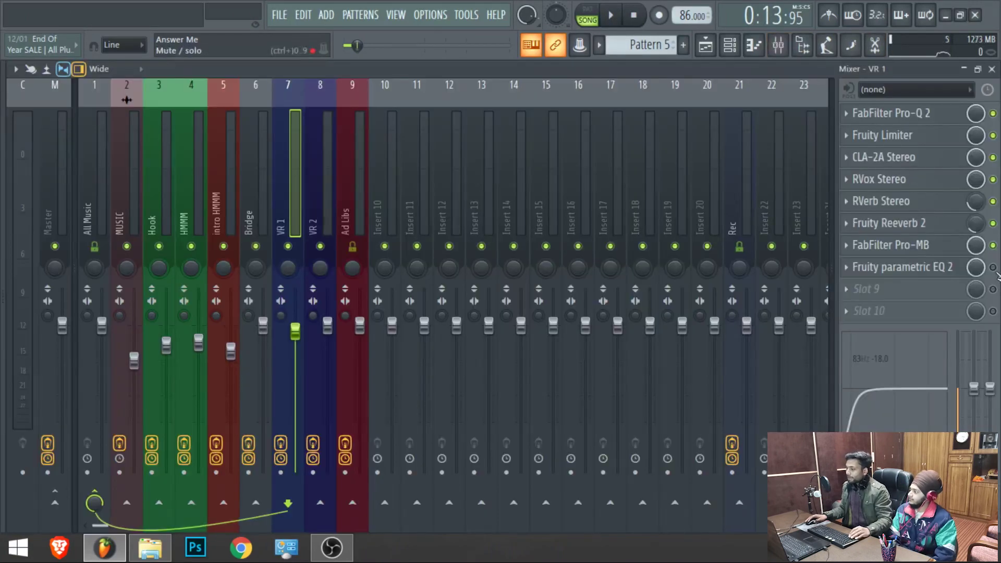
left_click(939, 268)
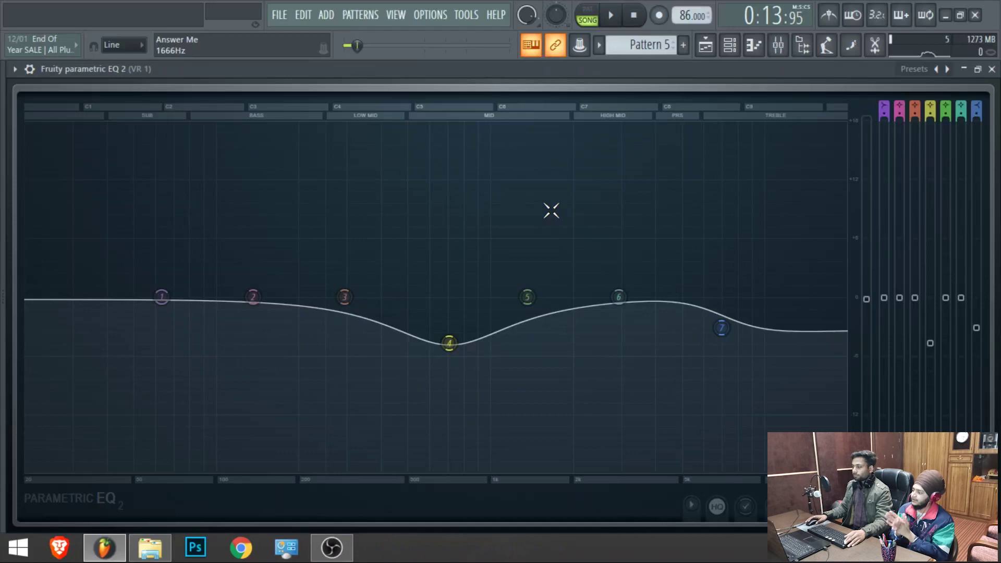
key("Escape")
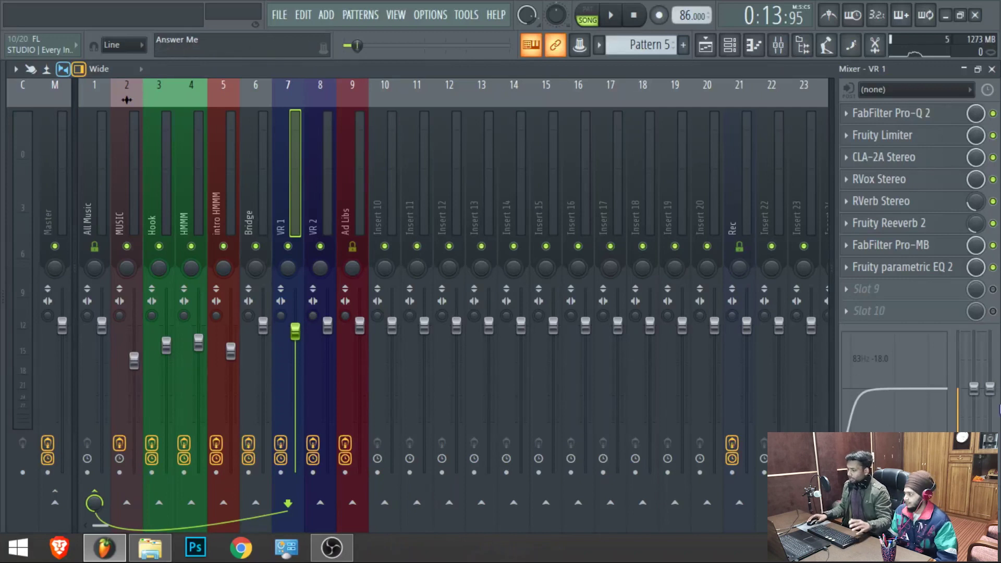
Play the song from bar 4 and compare VR 1 with all its effect slots bypassed and enabled.
left_click(717, 46)
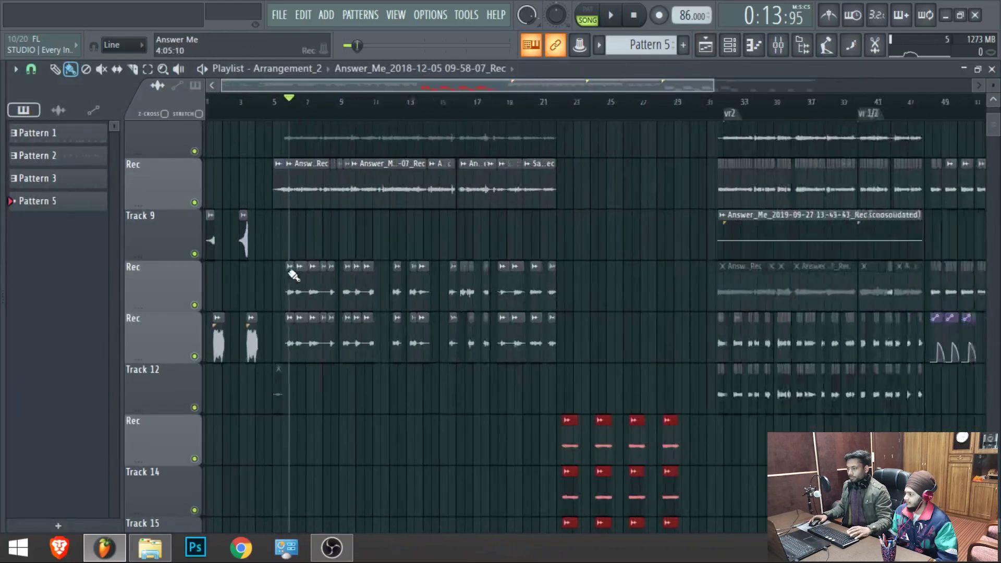
scroll(225, 110, "down", 1)
left_click(262, 112)
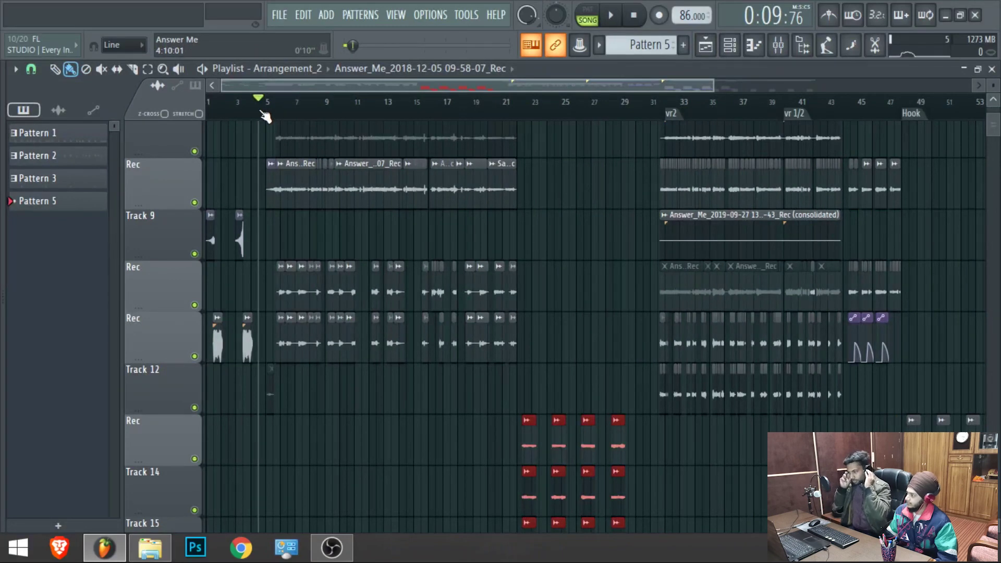
key("space")
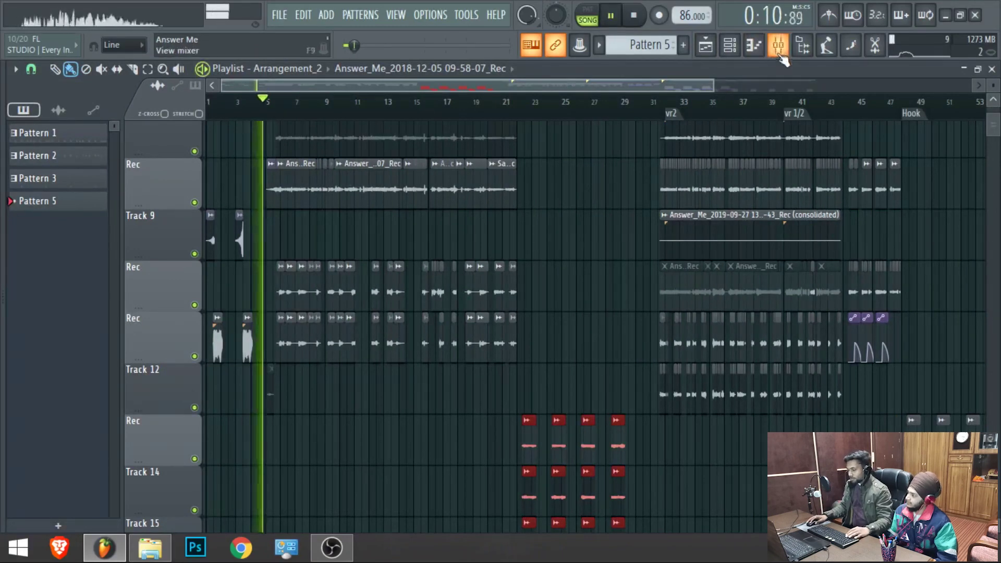
left_click(778, 45)
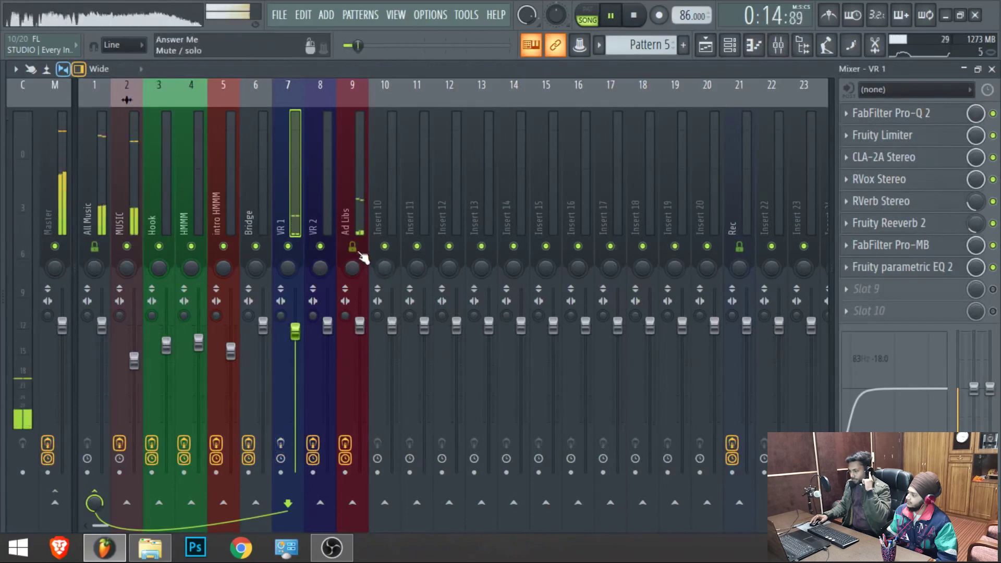
left_click(282, 444)
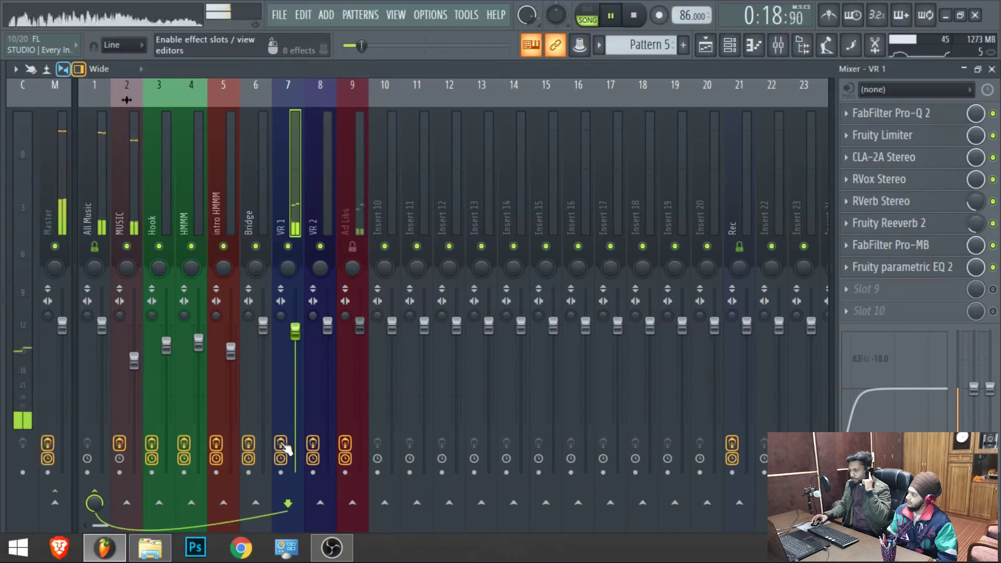
left_click(281, 444)
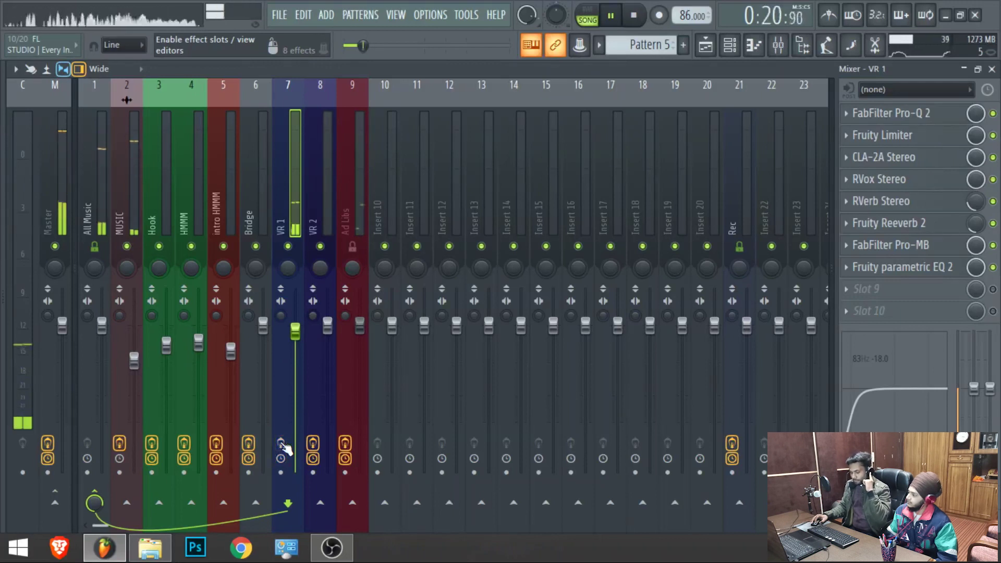
left_click(282, 444)
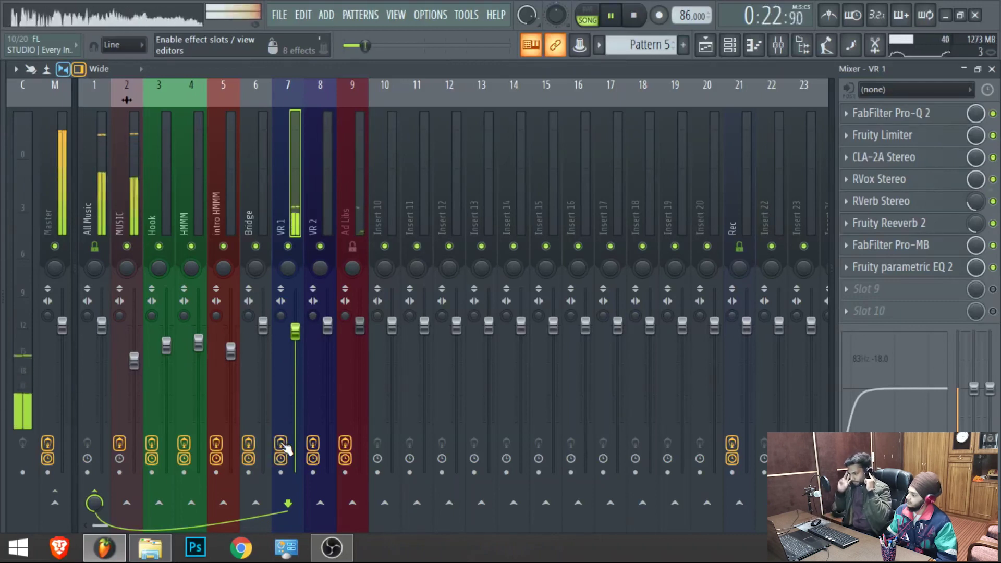
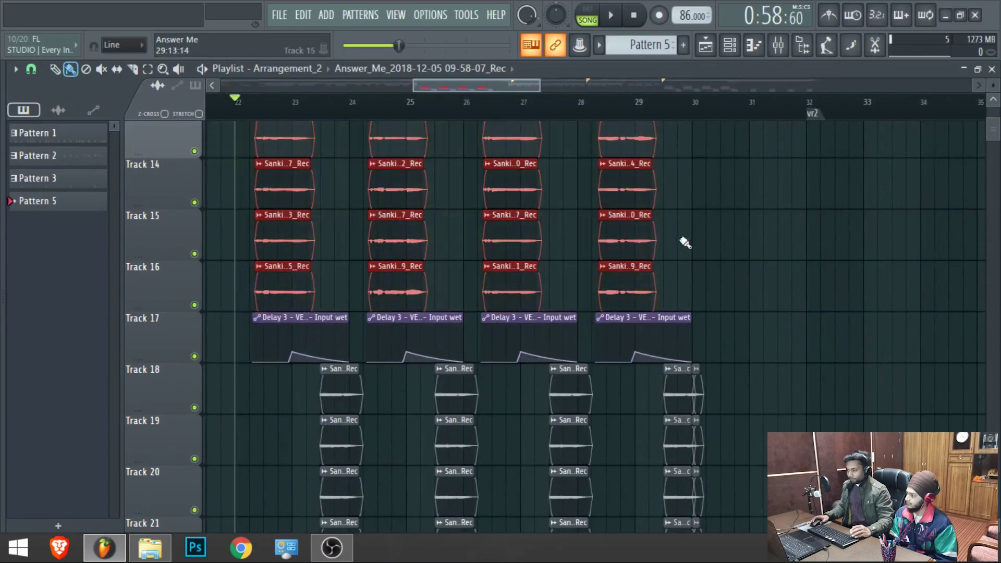
Select the vocal clips on Tracks 18 to 21 in the playlist and audition them from where the first clips start.
scroll(699, 260, "down", 3)
left_click_drag(737, 249, 277, 408)
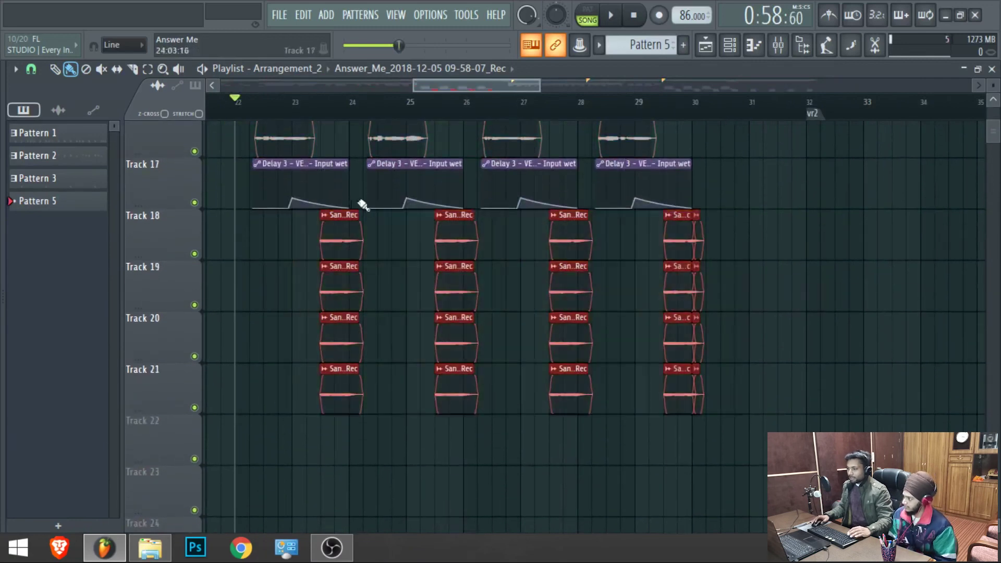
left_click(323, 111)
key("space")
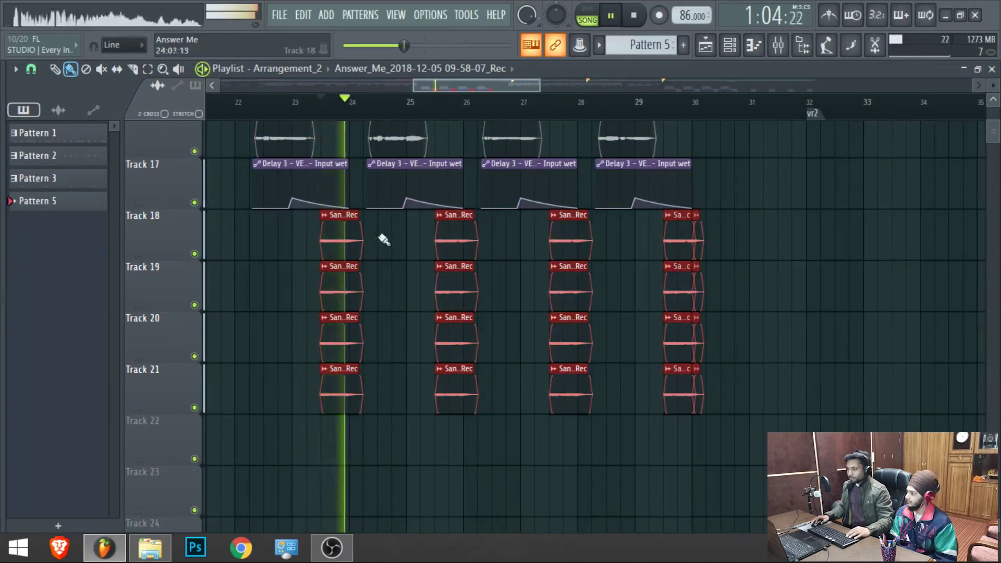
key("space")
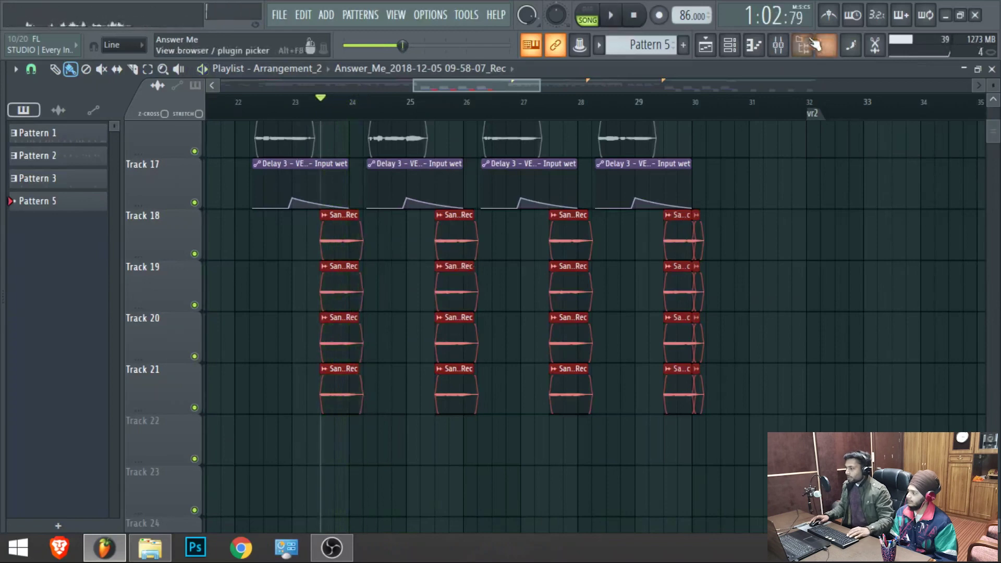
Select the HMMM mixer track and inspect its S1 Imager Stereo and Fruity Reeverb 2 settings.
left_click(778, 46)
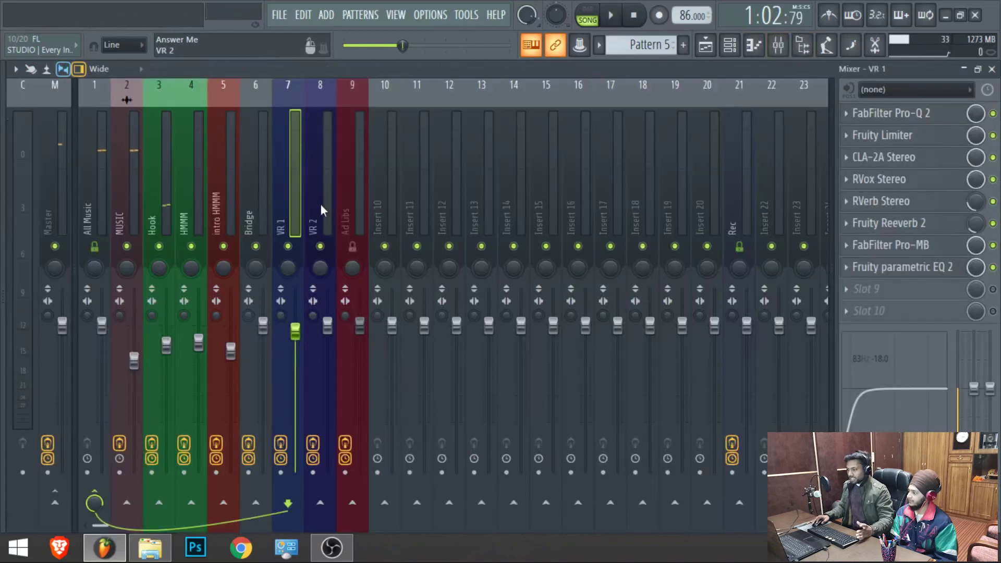
left_click(190, 213)
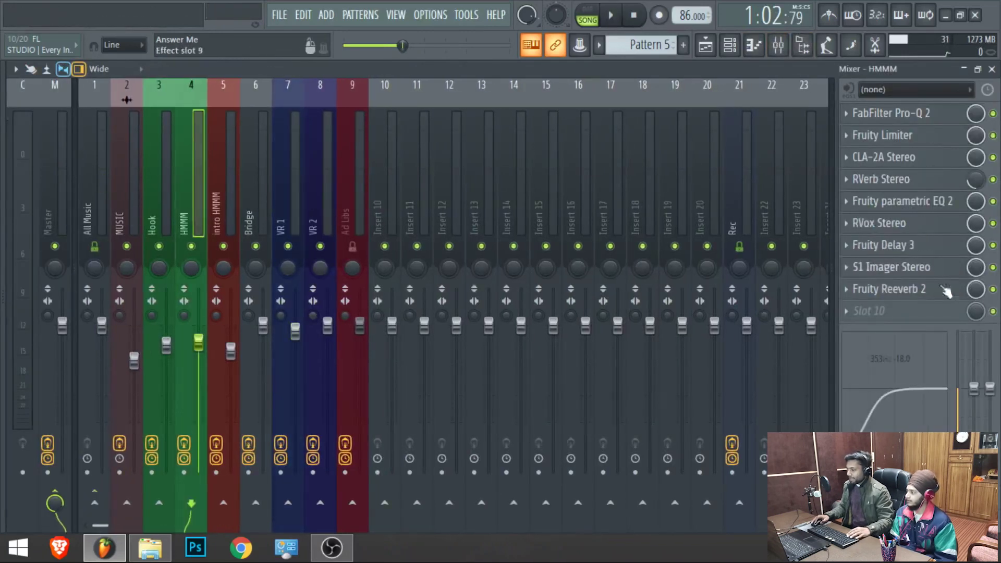
left_click(911, 267)
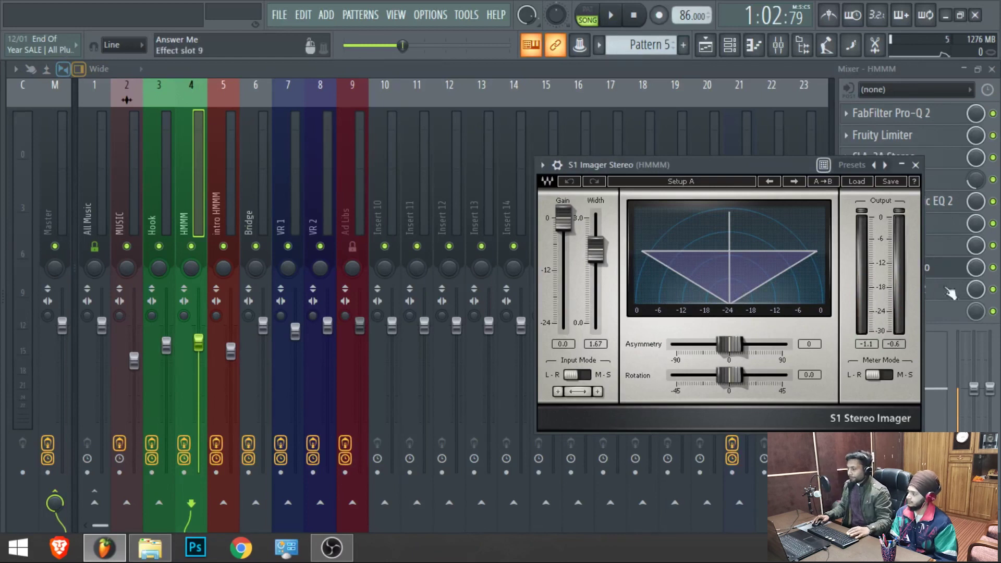
left_click(965, 290)
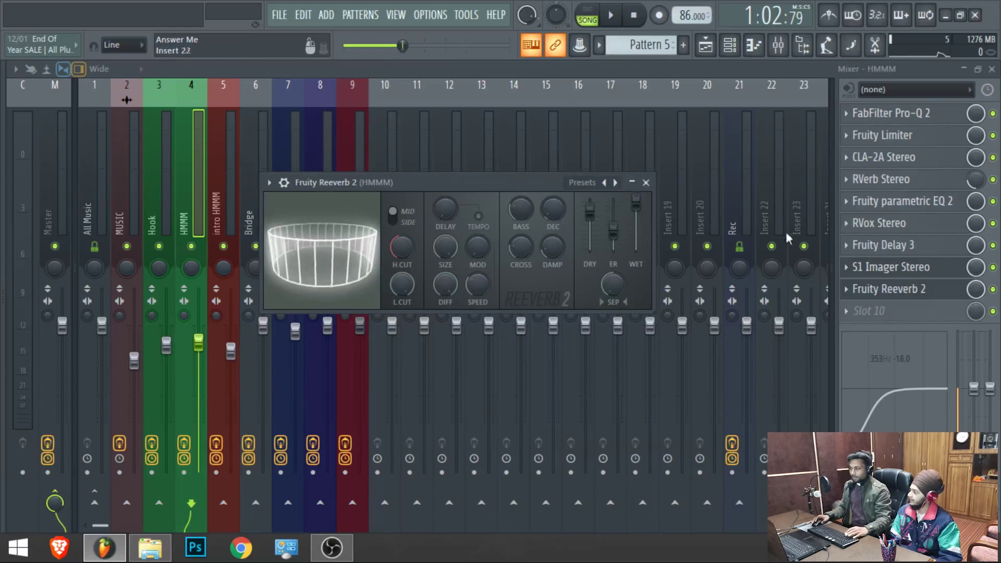
Check the Fruity Delay 3 settings on HMMM and point out the wet level in Fruity Reeverb 2.
left_click(897, 245)
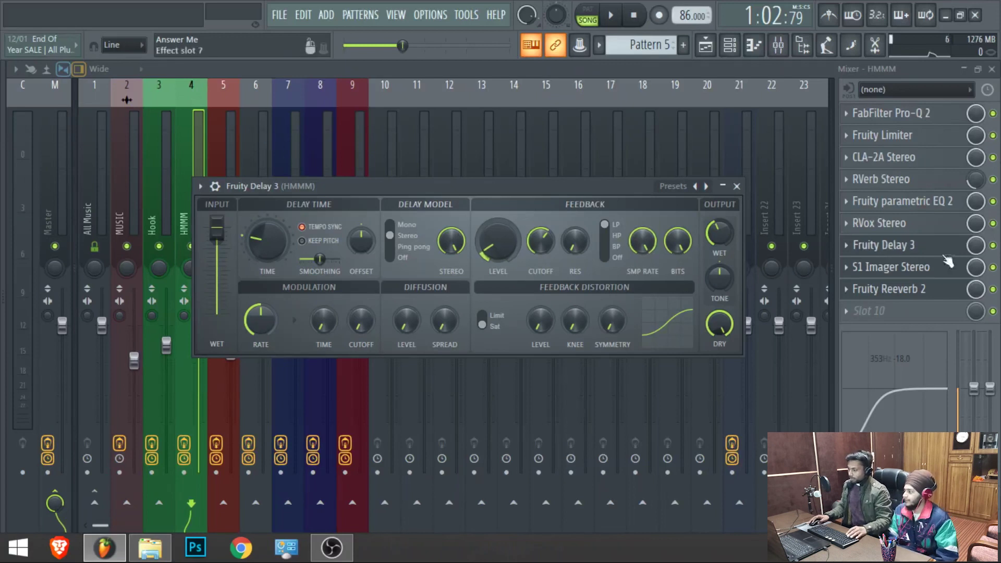
left_click(869, 245)
left_click(890, 289)
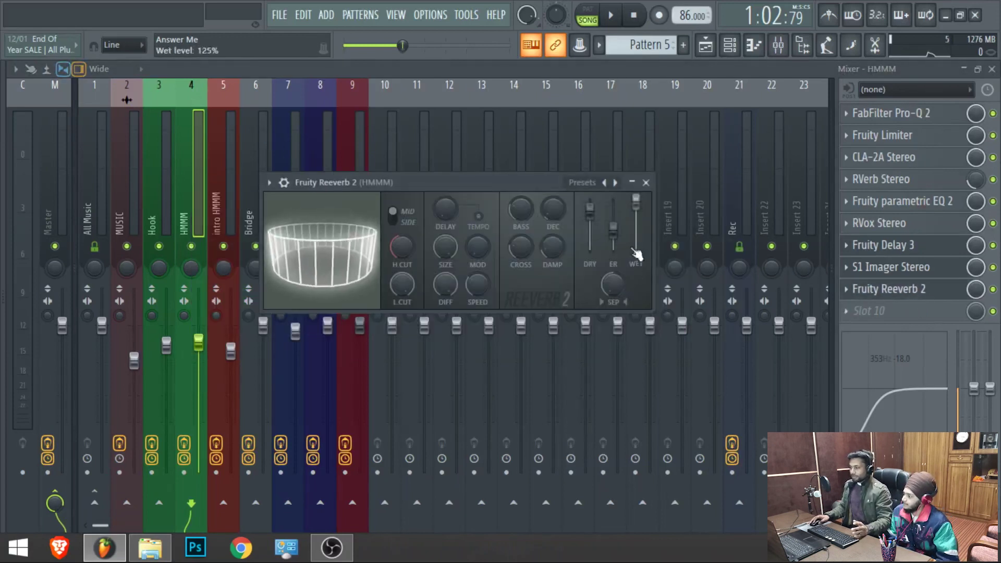
left_click_drag(637, 250, 635, 200)
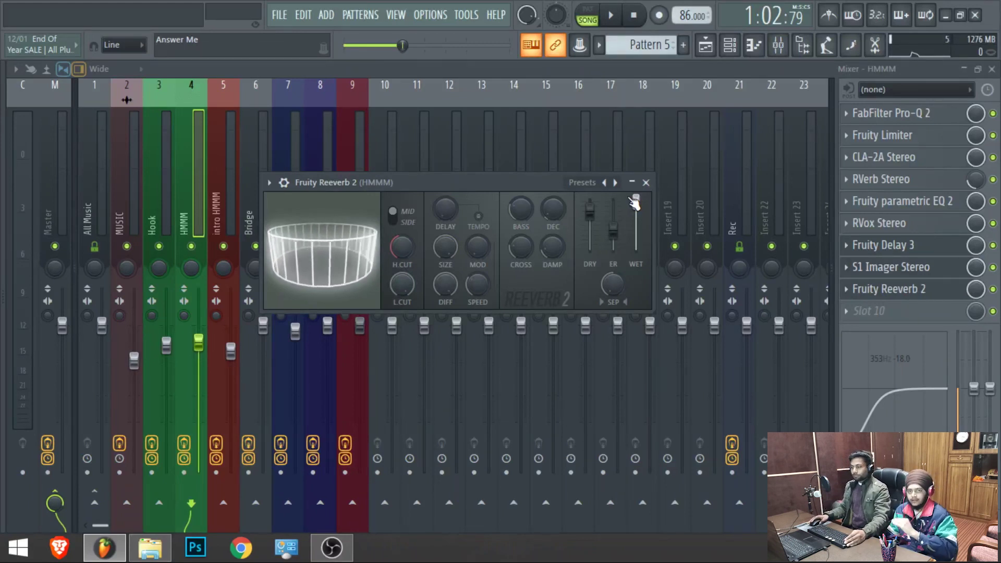
left_click(646, 182)
Deselect the vocal clips in the playlist and show an overview of the whole song arrangement.
left_click(706, 45)
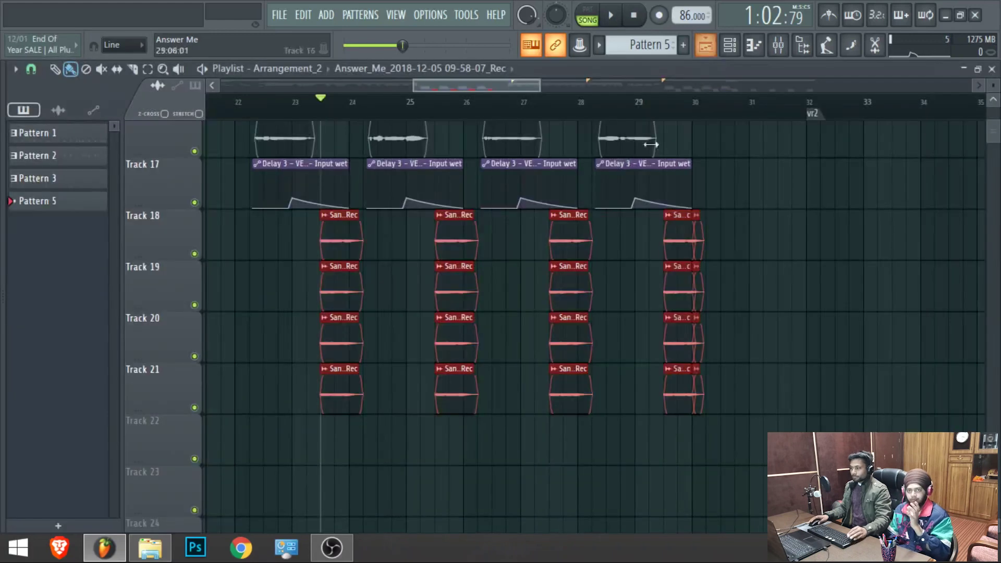
scroll(598, 212, "down", 8)
scroll(485, 260, "down", 4)
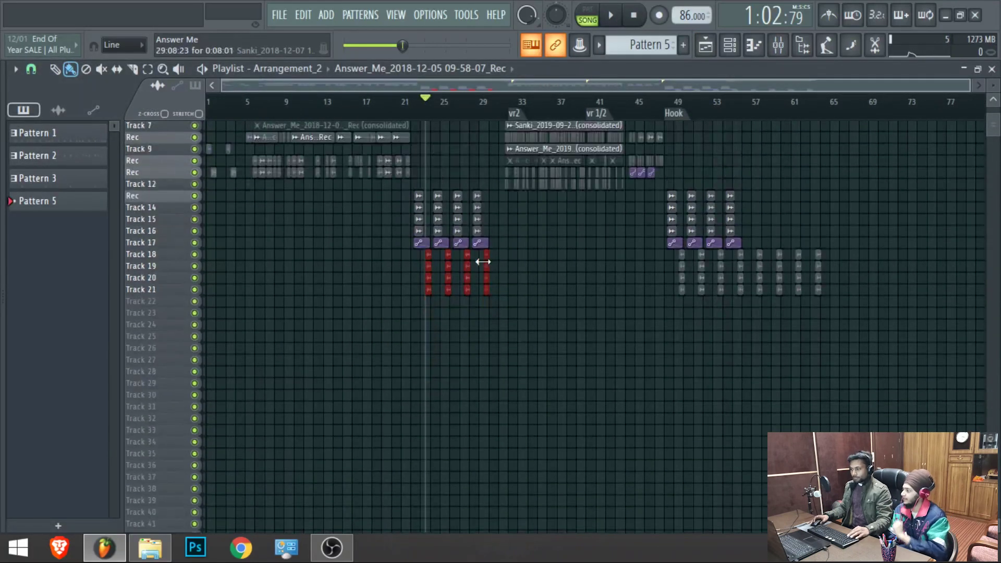
left_click(527, 347)
right_click(527, 348)
scroll(439, 361, "up", 4)
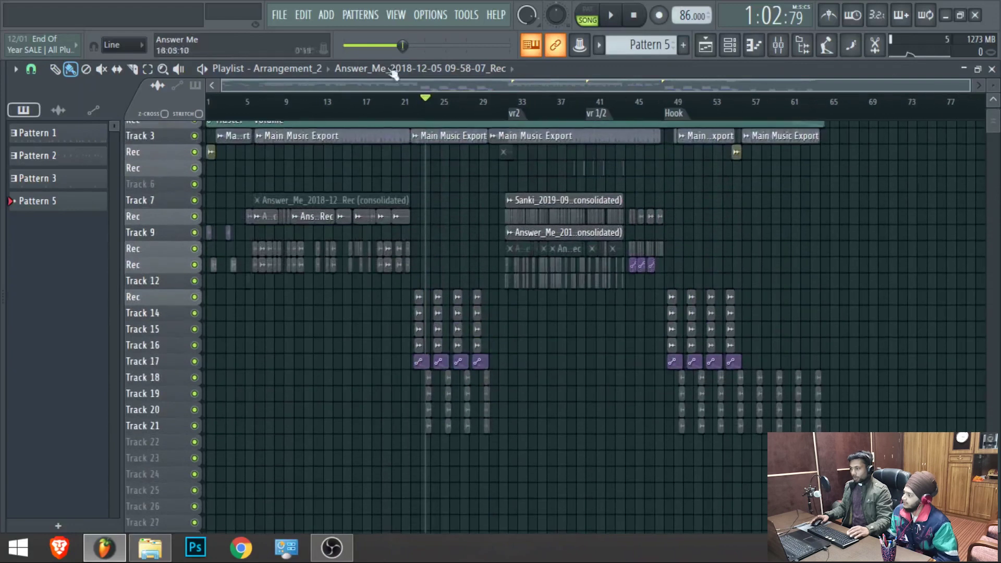
Reset playback to the song start and inspect the bands of the Limiting plugin on Master, including the high-frequency band's compression controls.
left_click(634, 15)
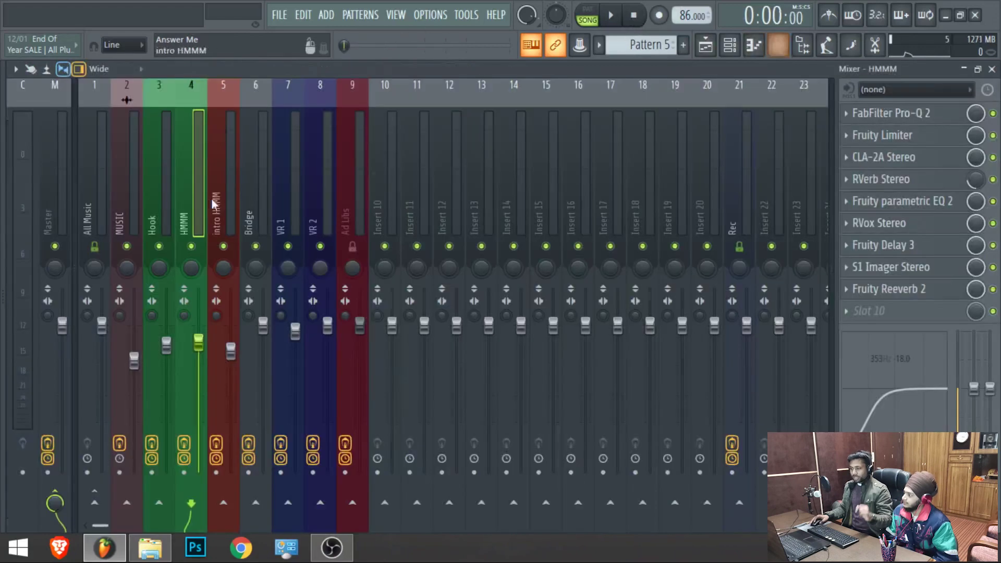
left_click(779, 46)
left_click(62, 181)
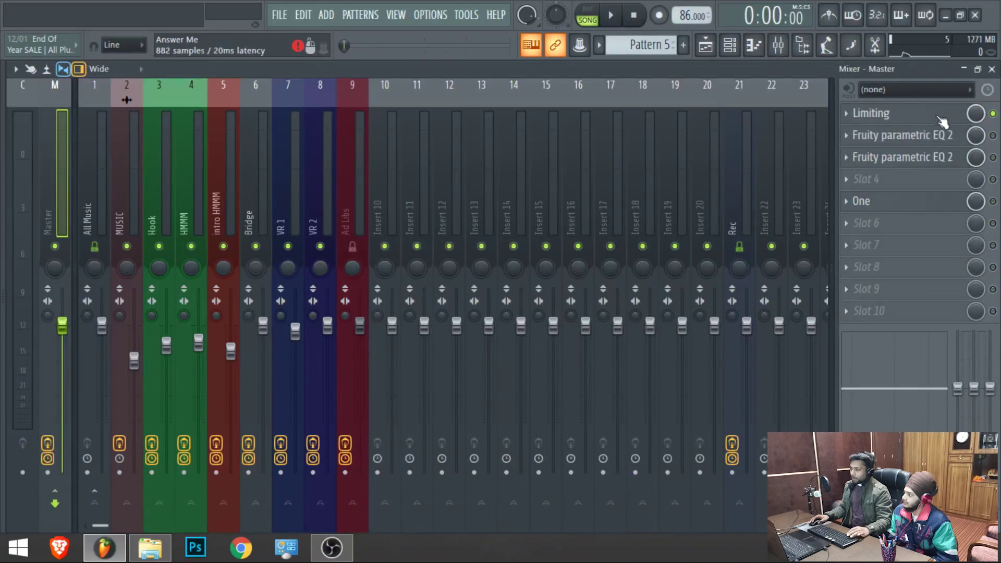
left_click(921, 115)
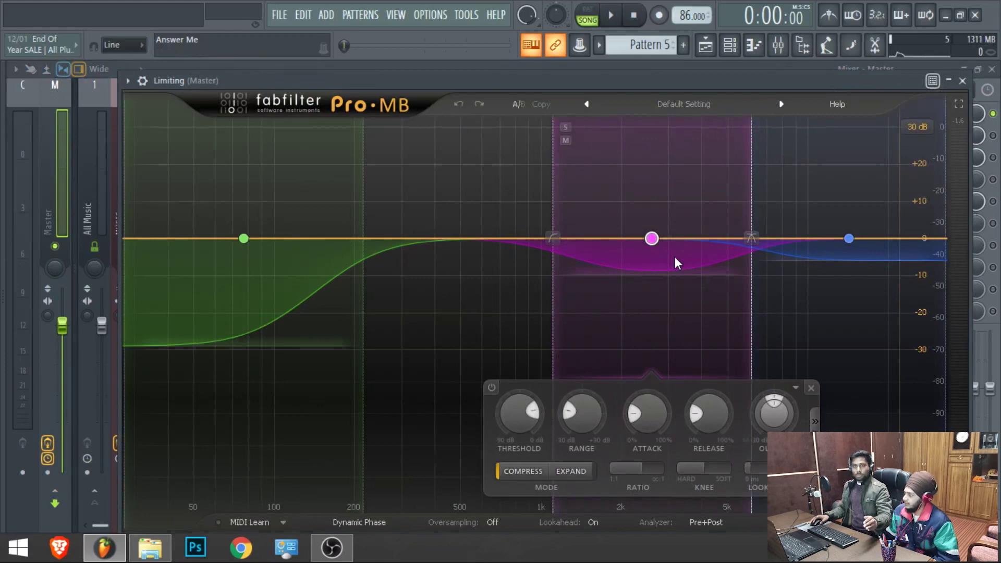
left_click(849, 238)
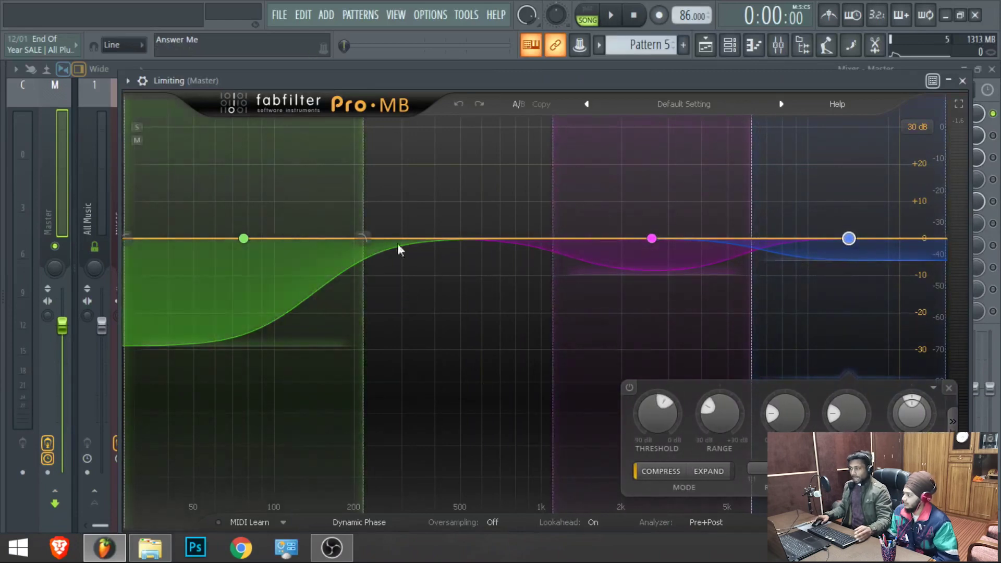
left_click(963, 81)
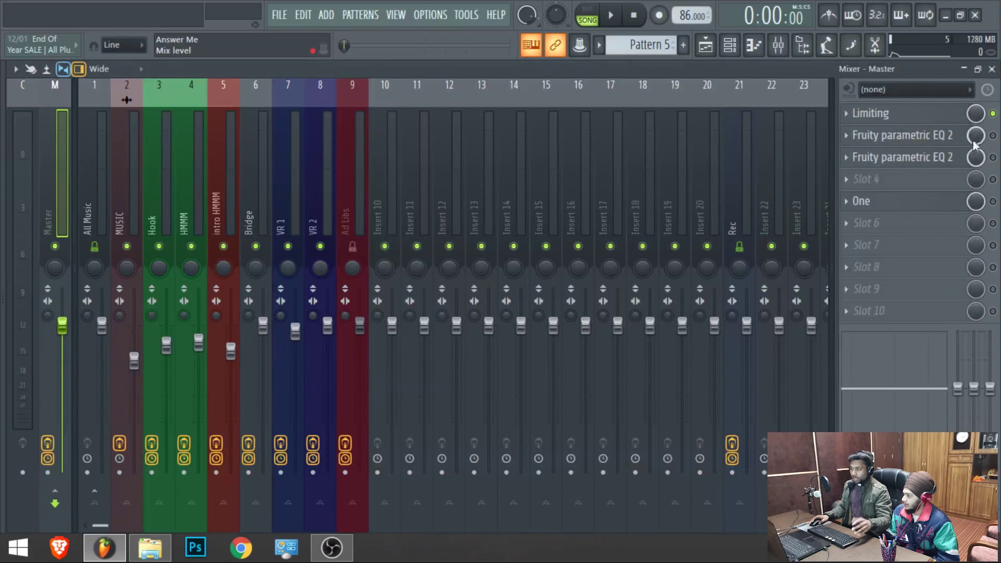
Play the song and compare the Master output with the Limiting plugin bypassed and enabled.
left_click(993, 114)
key("space")
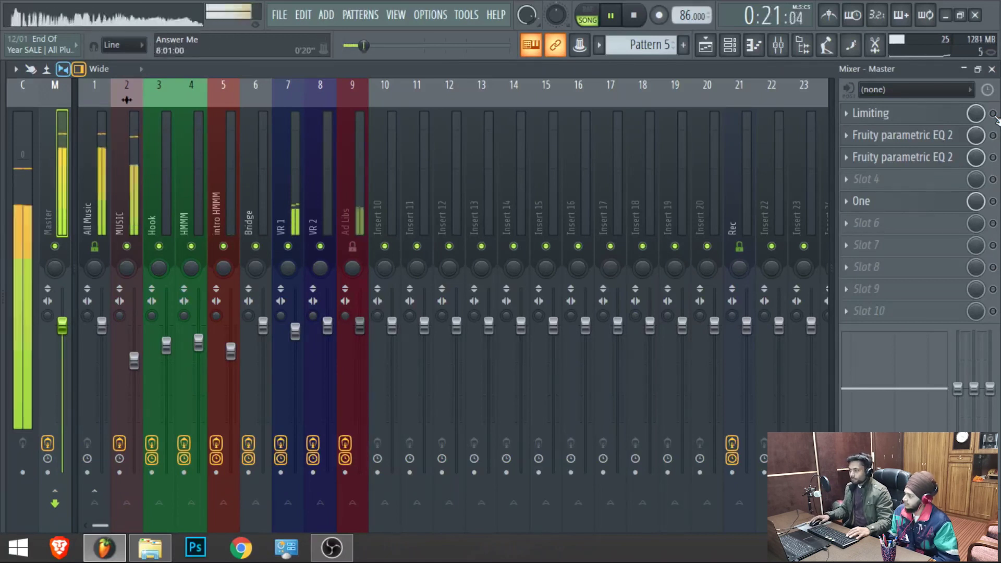
left_click(994, 114)
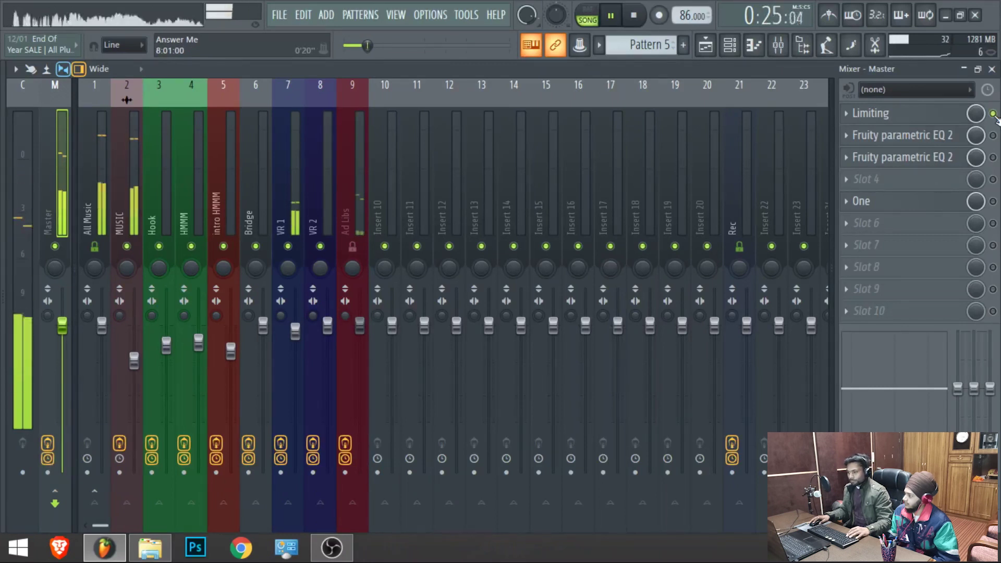
key("space")
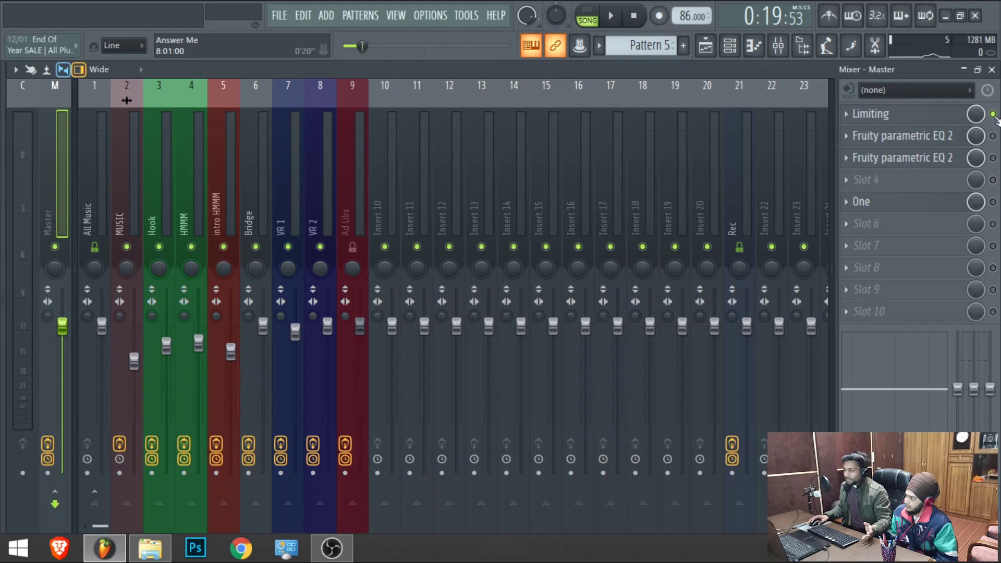
Enable the first Fruity parametric EQ 2 on Master and inspect its band 6 cut in the high mids.
left_click(993, 137)
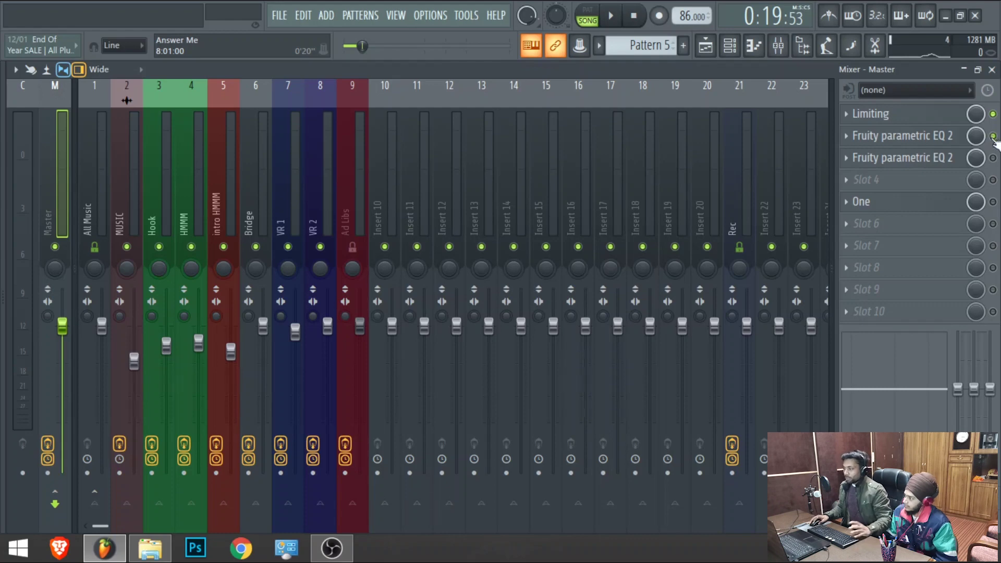
left_click(905, 139)
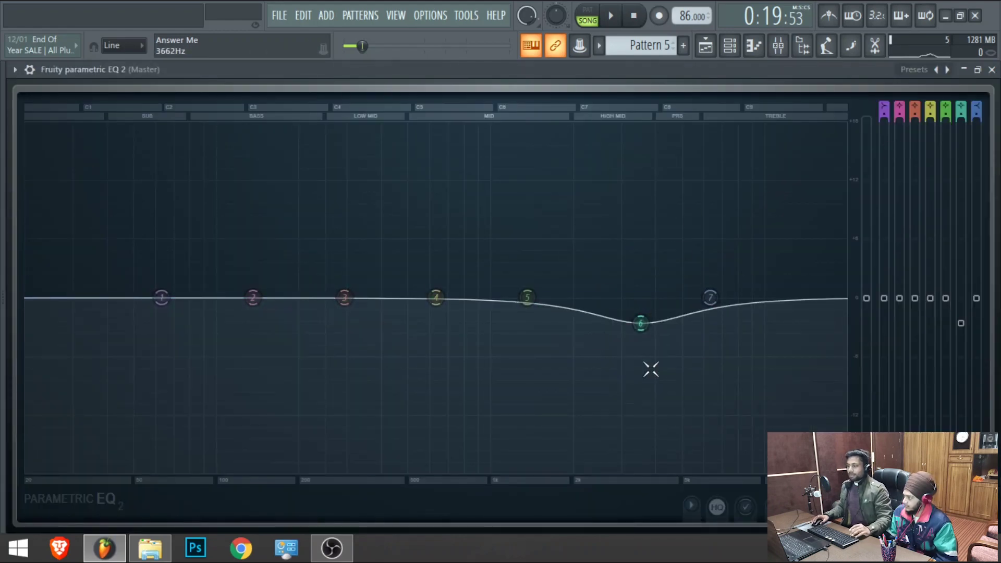
left_click(992, 70)
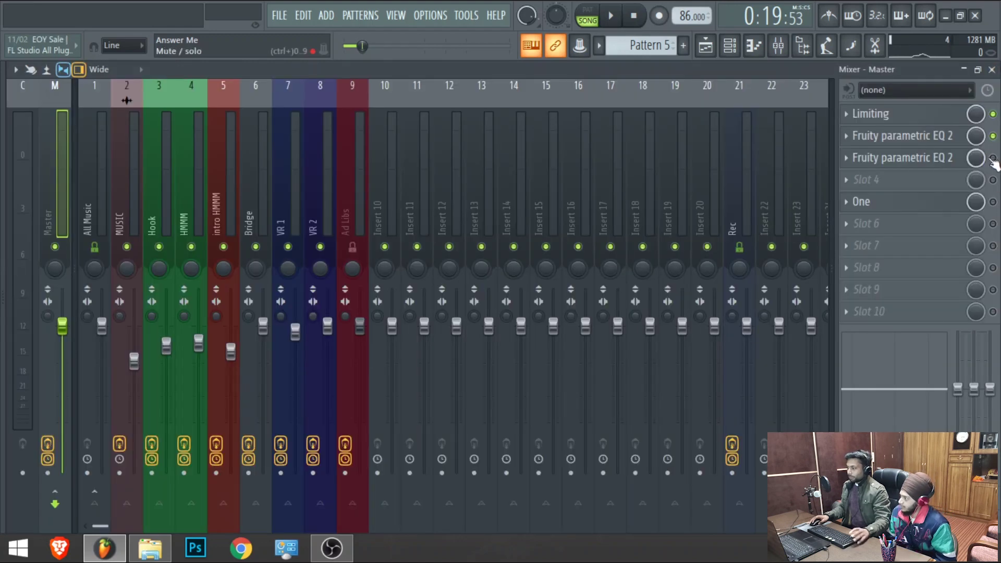
Play the song, enable the second Fruity parametric EQ 2 on Master, and examine its band 7 high-frequency shelf during and after playback.
key("space")
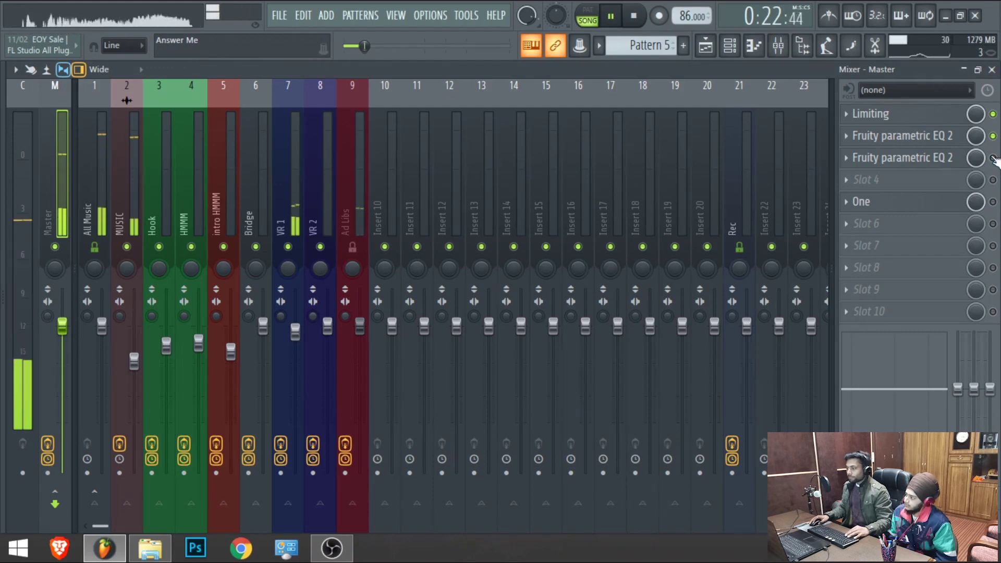
left_click(994, 158)
left_click(943, 161)
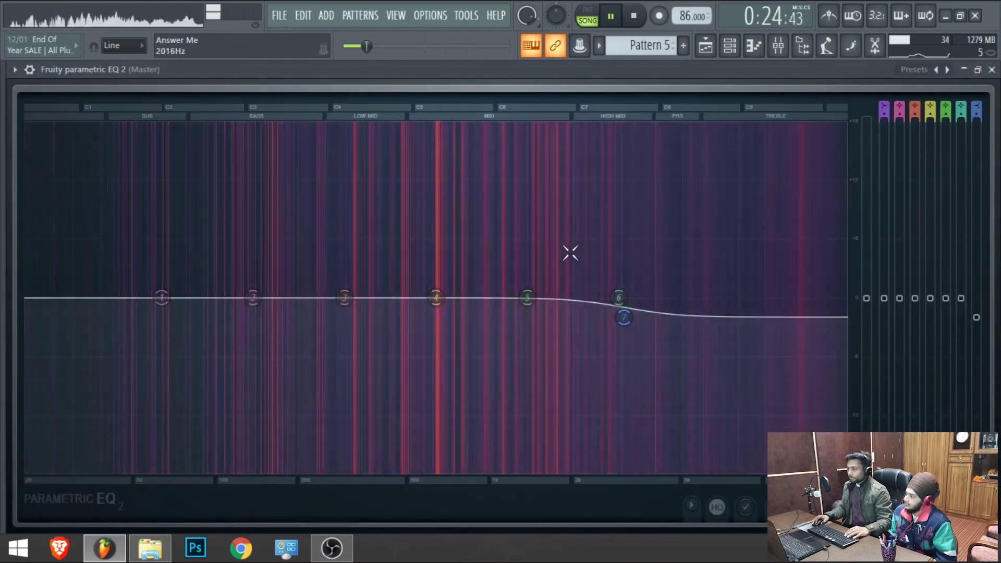
key("space")
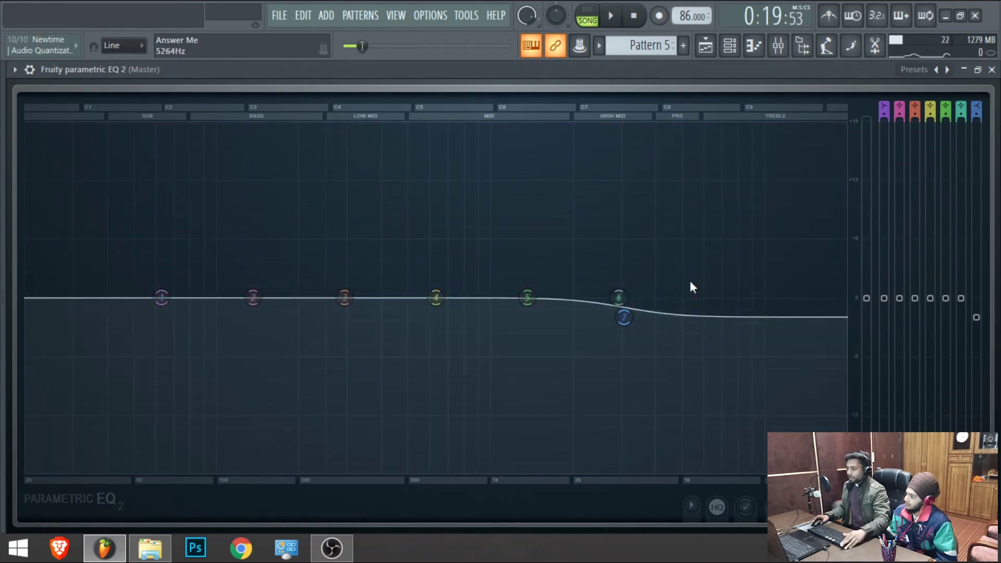
key("Escape")
left_click(961, 163)
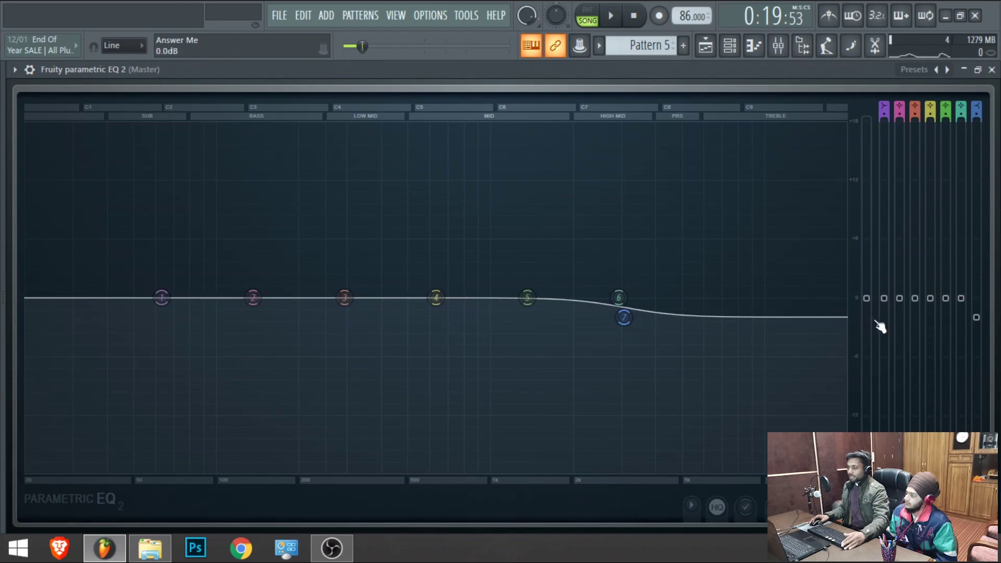
key("Escape")
Enable the One mastering processor on Master and examine its Push, Body, Transients and Analog knobs.
left_click(934, 204)
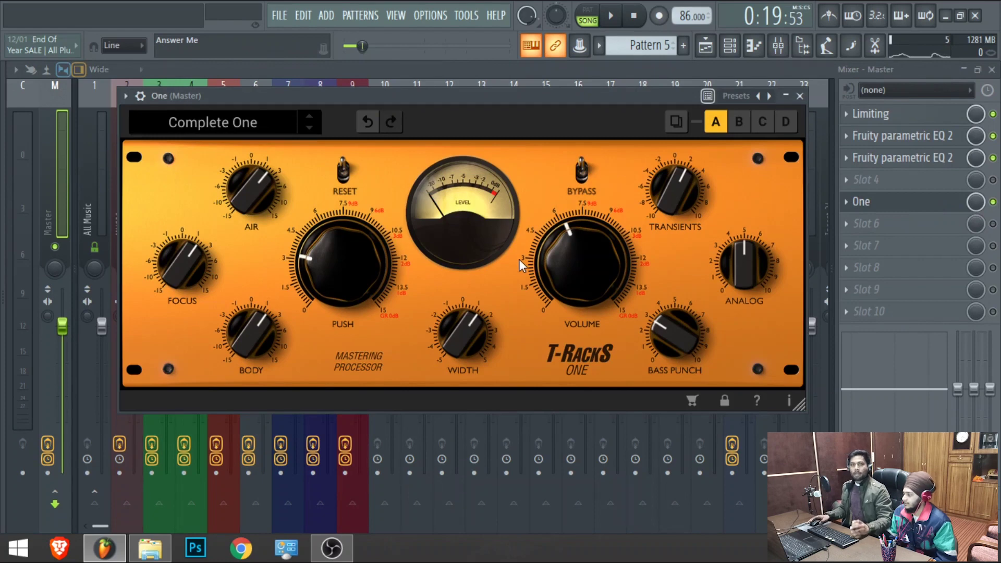
mouse_move(328, 261)
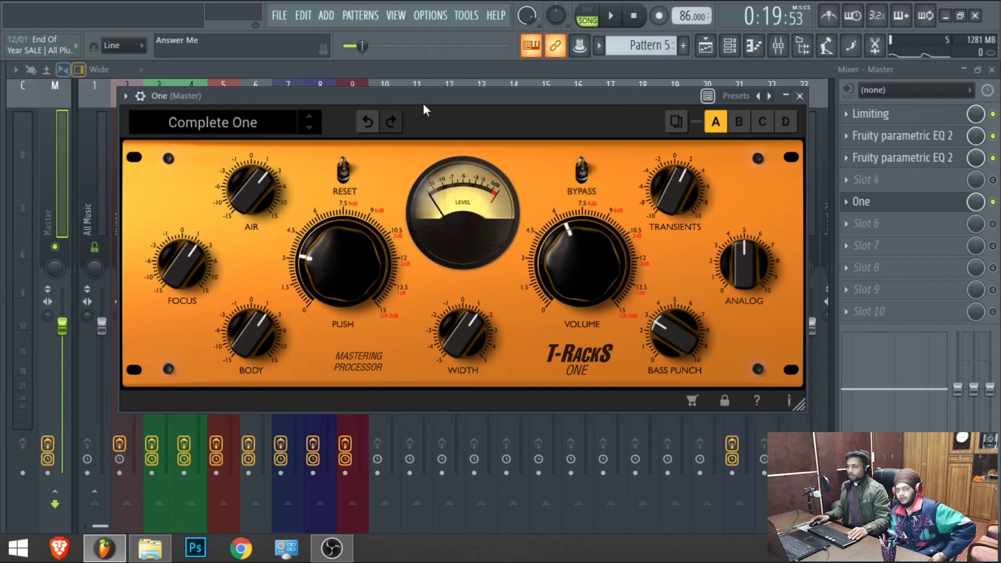
left_click_drag(424, 103, 390, 103)
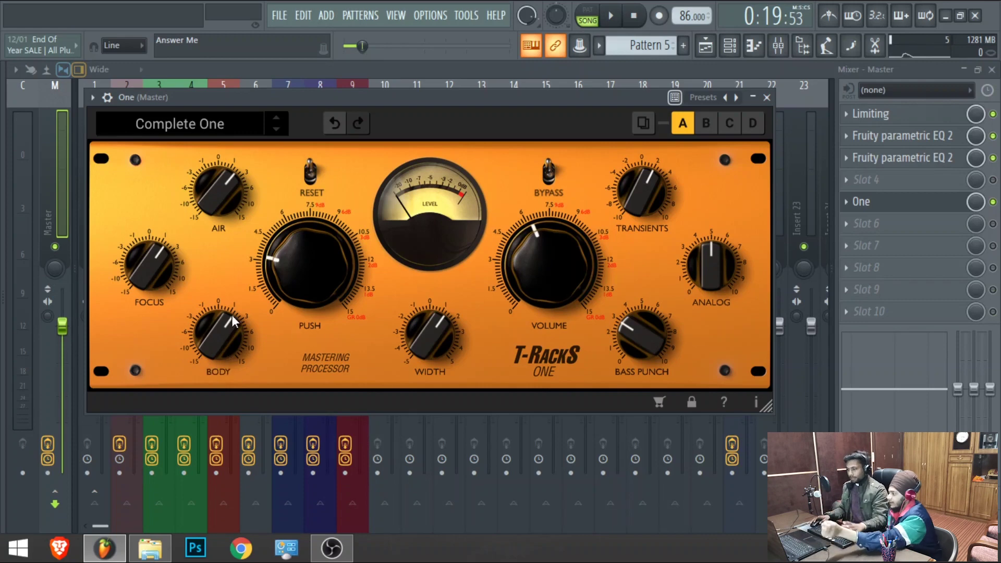
mouse_move(295, 292)
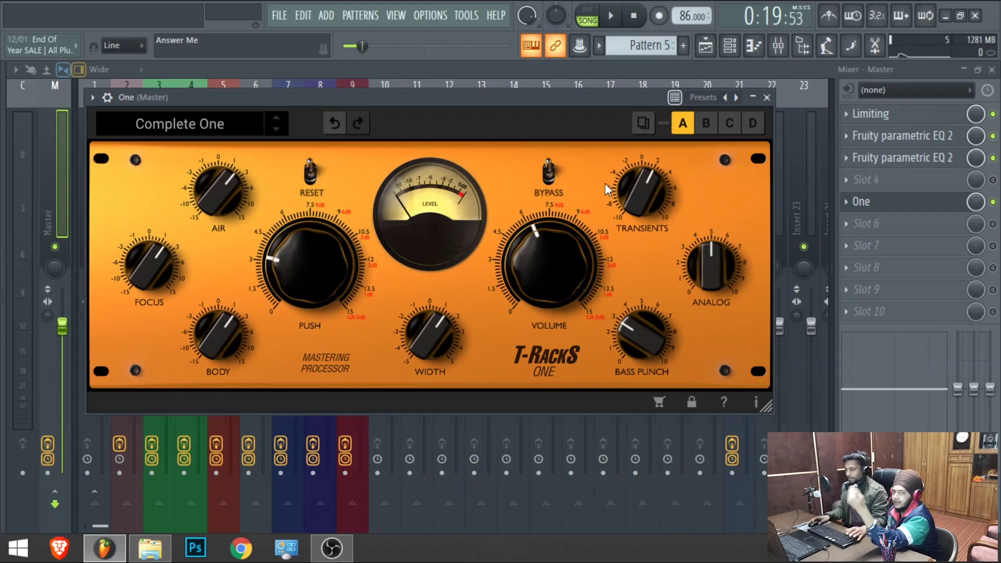
mouse_move(631, 174)
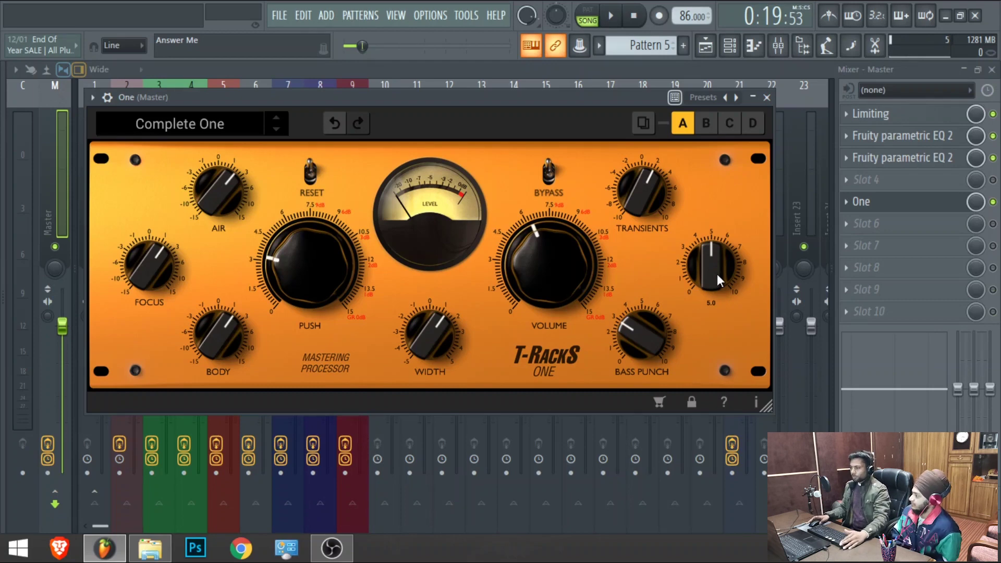
key("Escape")
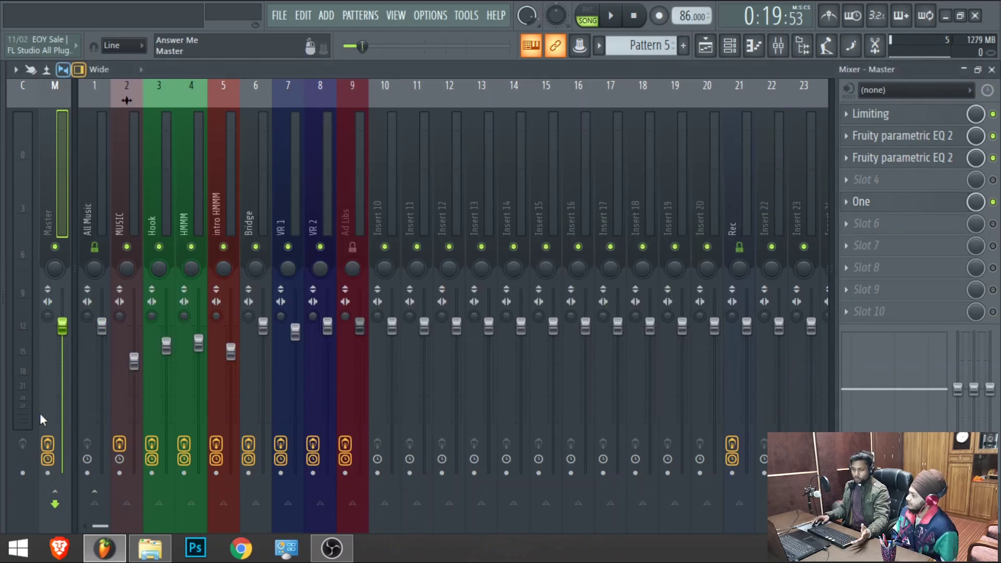
Play the song and compare the Master output with all its effect slots bypassed and enabled.
left_click(48, 444)
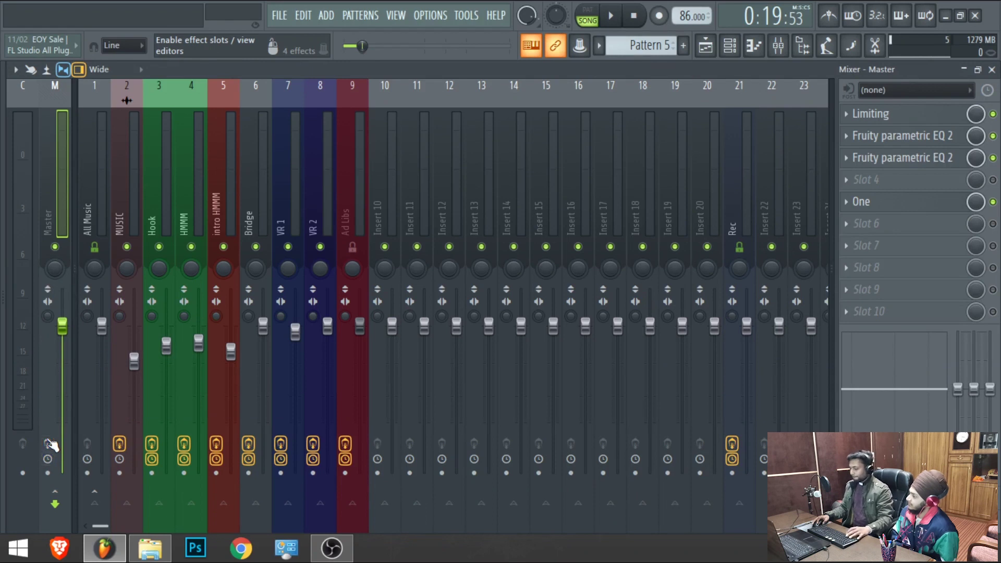
key("space")
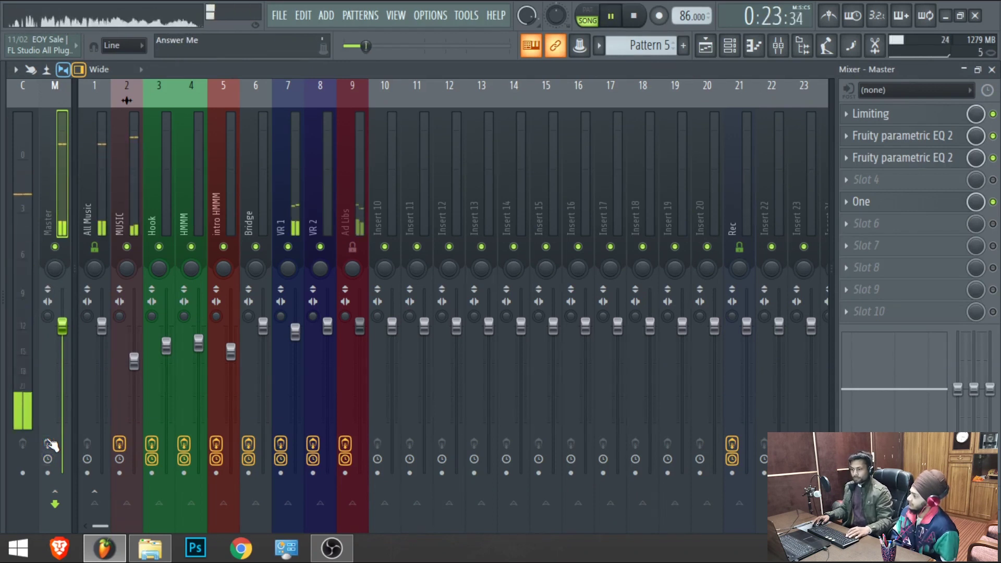
left_click(48, 444)
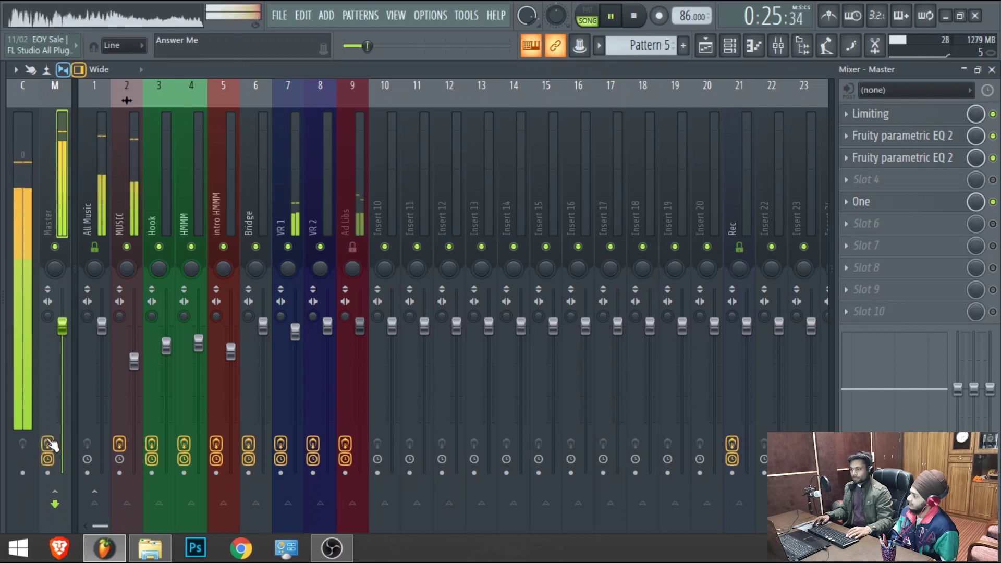